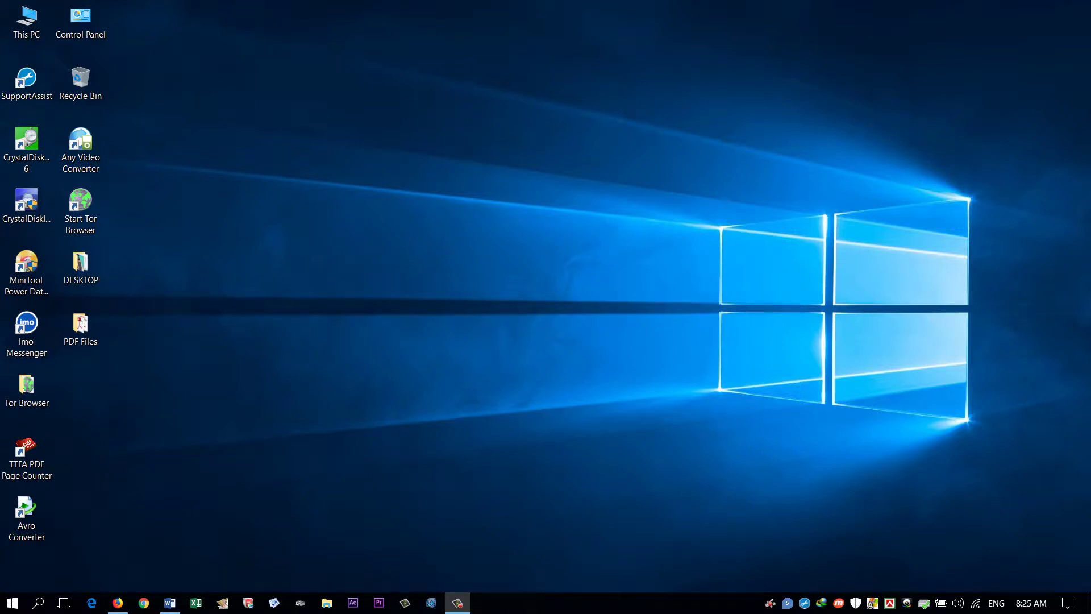
# Step: Search Google for 'wordpress download' in Firefox
pyautogui.click(170, 603)
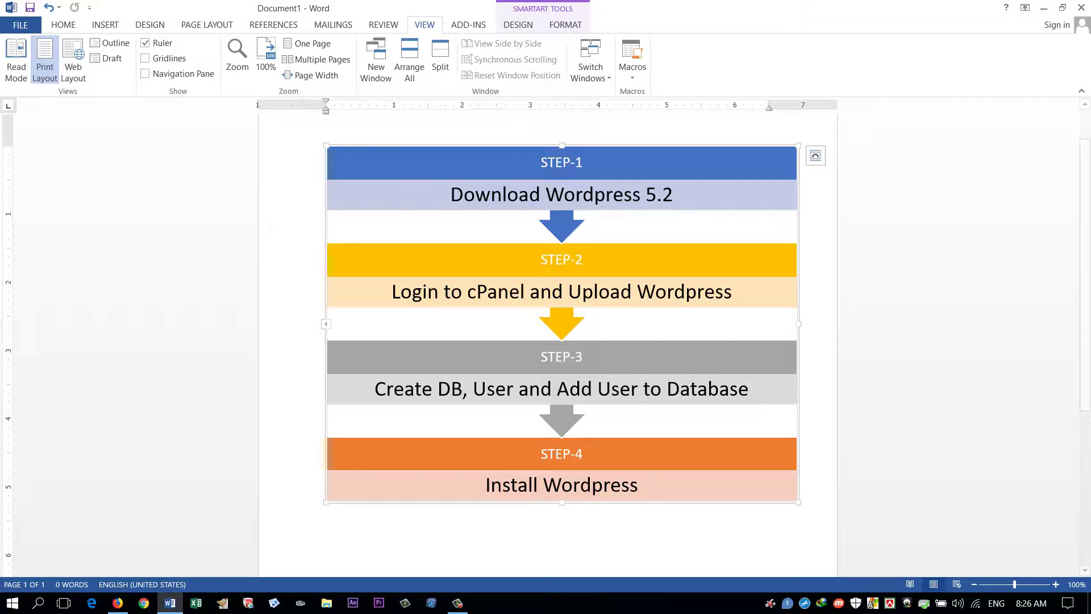
pyautogui.click(1045, 8)
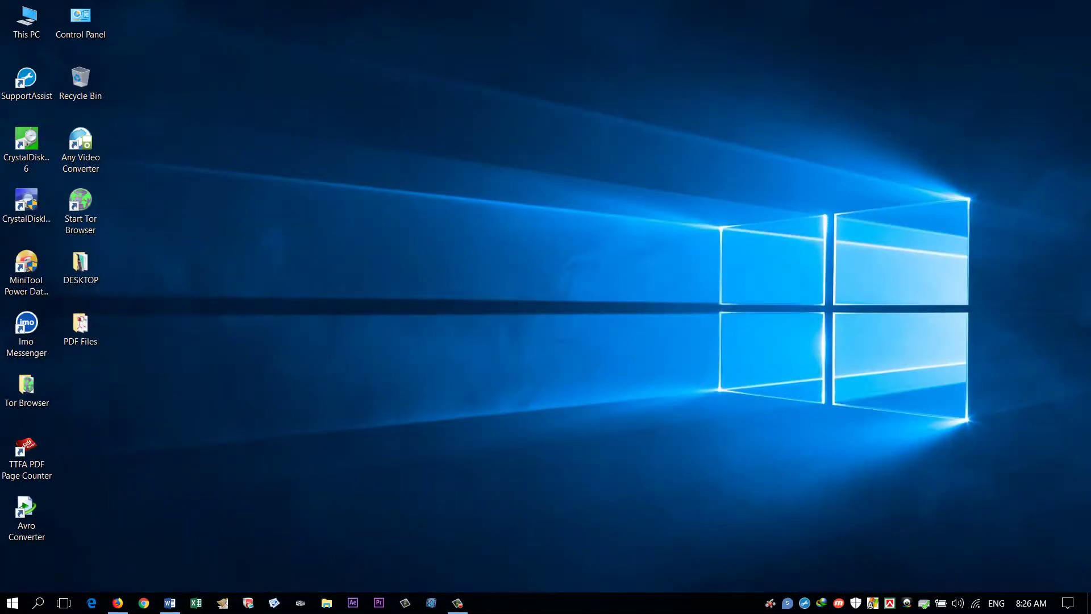
pyautogui.click(117, 602)
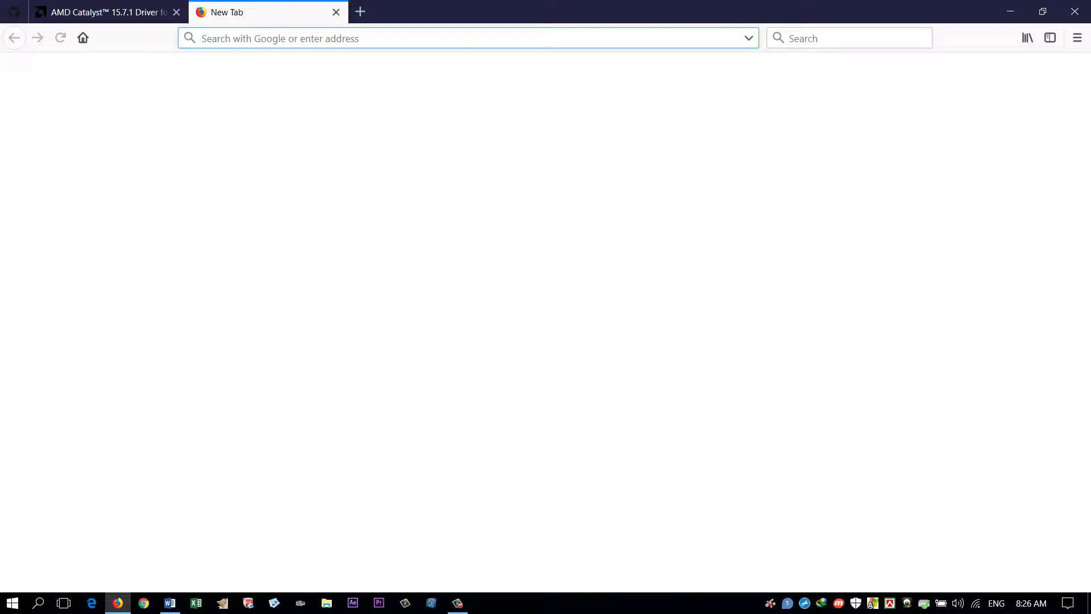
pyautogui.write('wordpress')
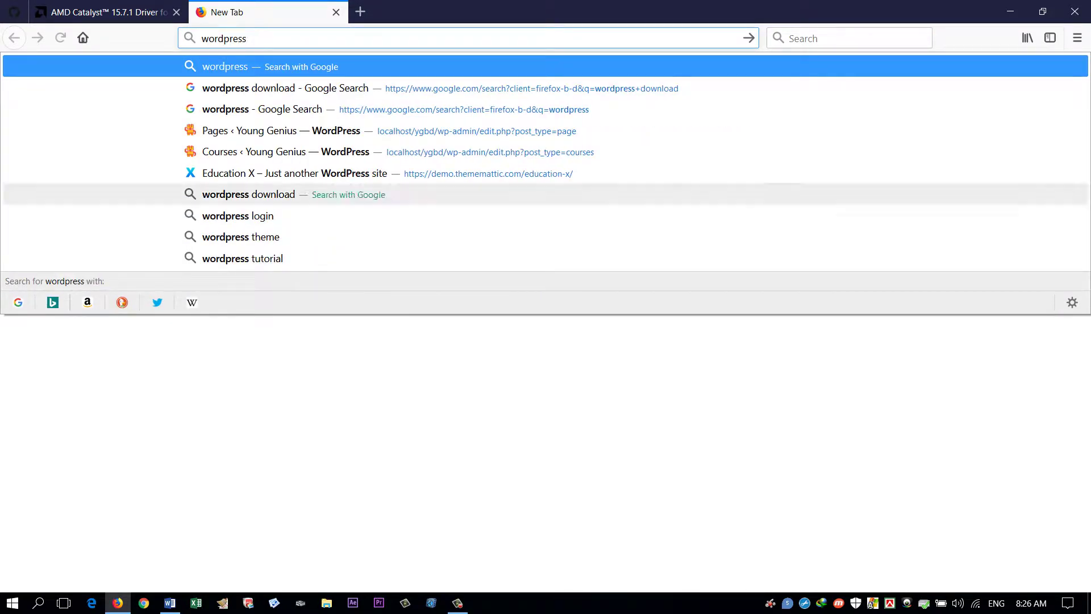
pyautogui.click(285, 88)
# Step: Download the WordPress 5.2 zip from WordPress.org and open its containing folder
pyautogui.scroll(-3, 546, 318)
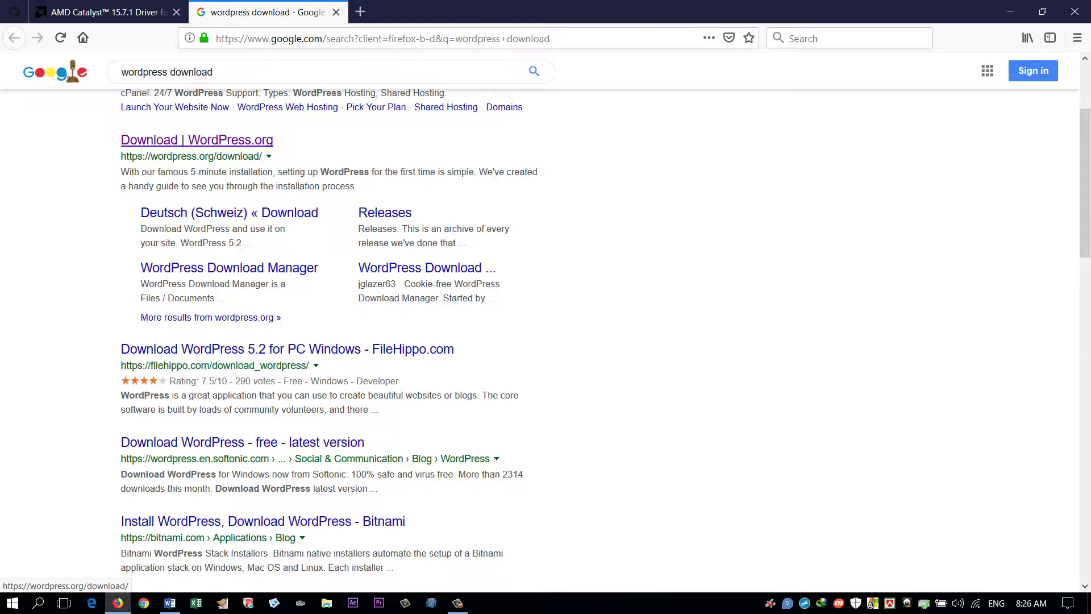
pyautogui.click(196, 140)
pyautogui.scroll(-4, 197, 140)
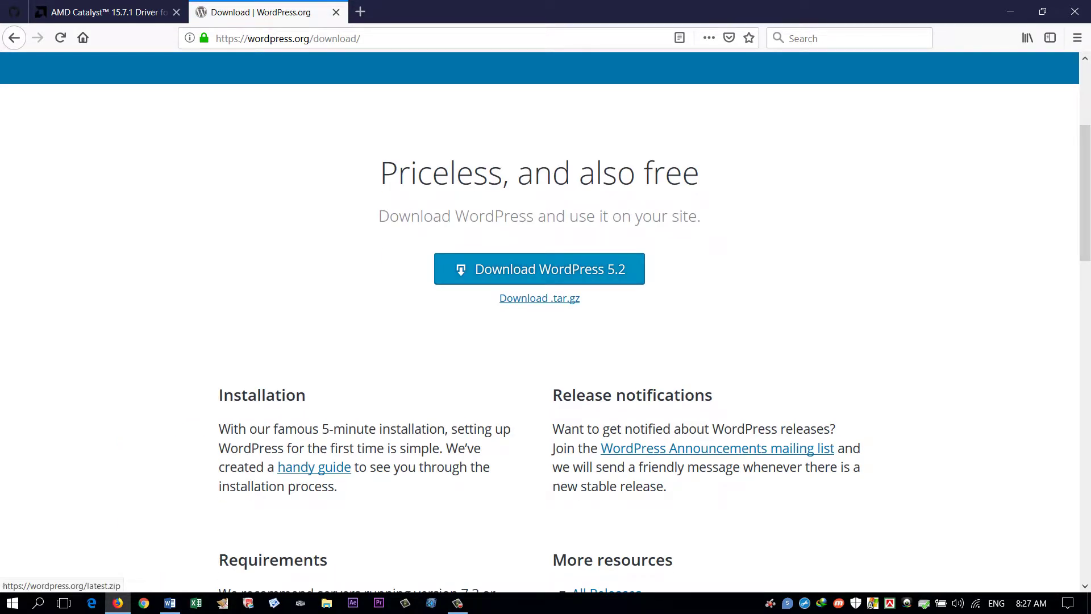
pyautogui.click(539, 269)
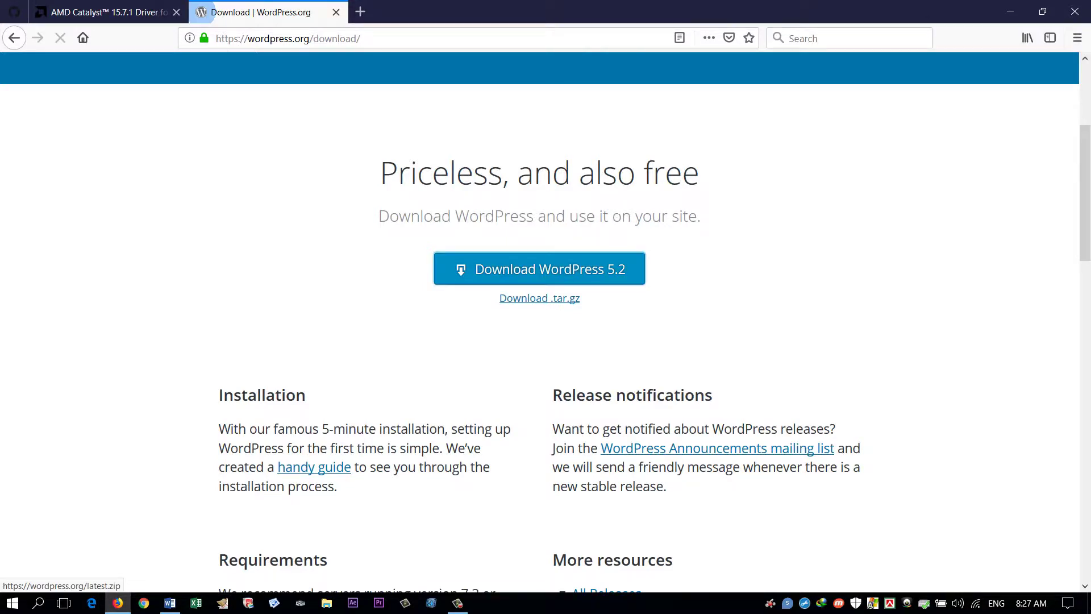
pyautogui.click(604, 379)
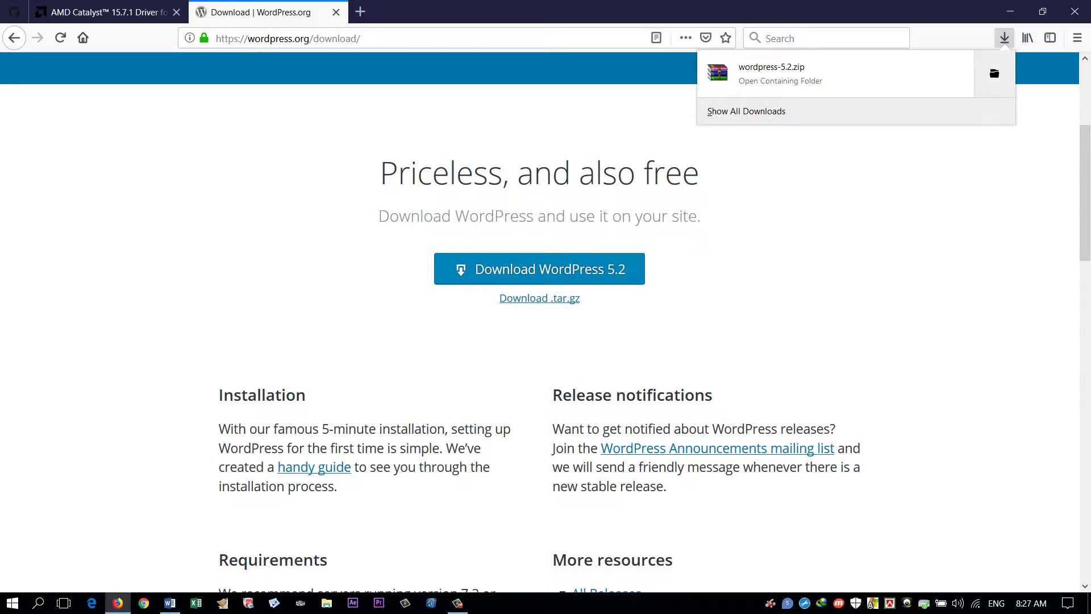
pyautogui.click(994, 73)
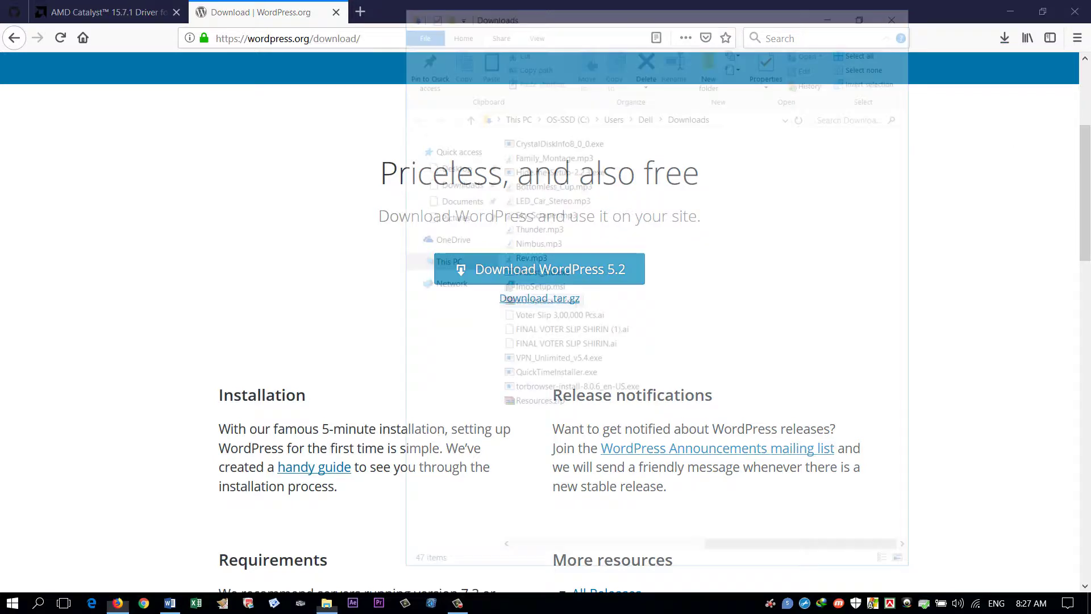
# Step: Place wordpress-5.2.zip on the desktop and load the site's cPanel redirect address in a new tab
pyautogui.rightClick(420, 268)
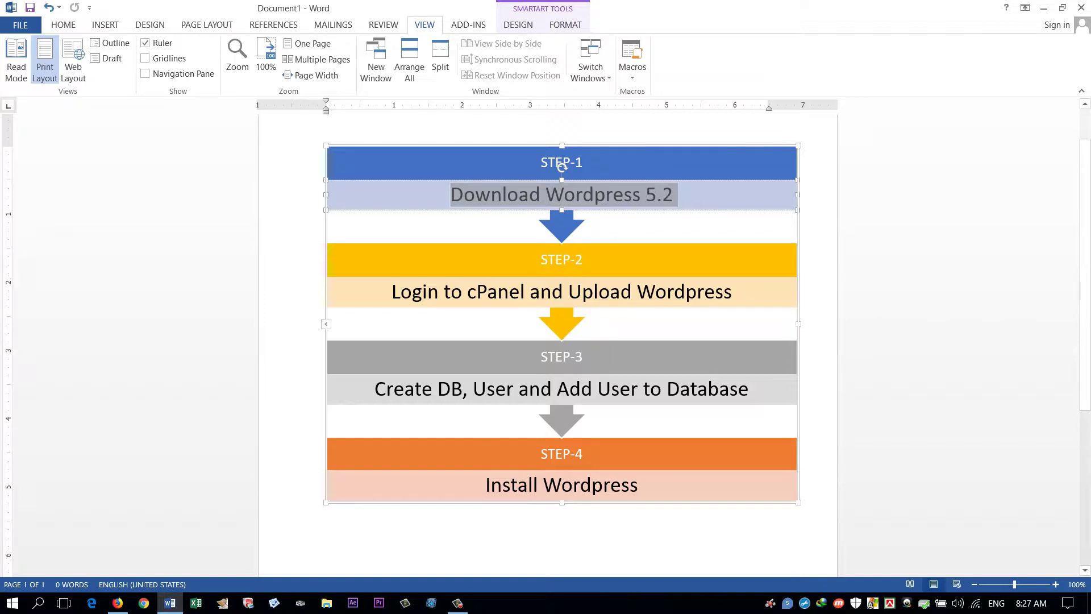
pyautogui.click(1044, 8)
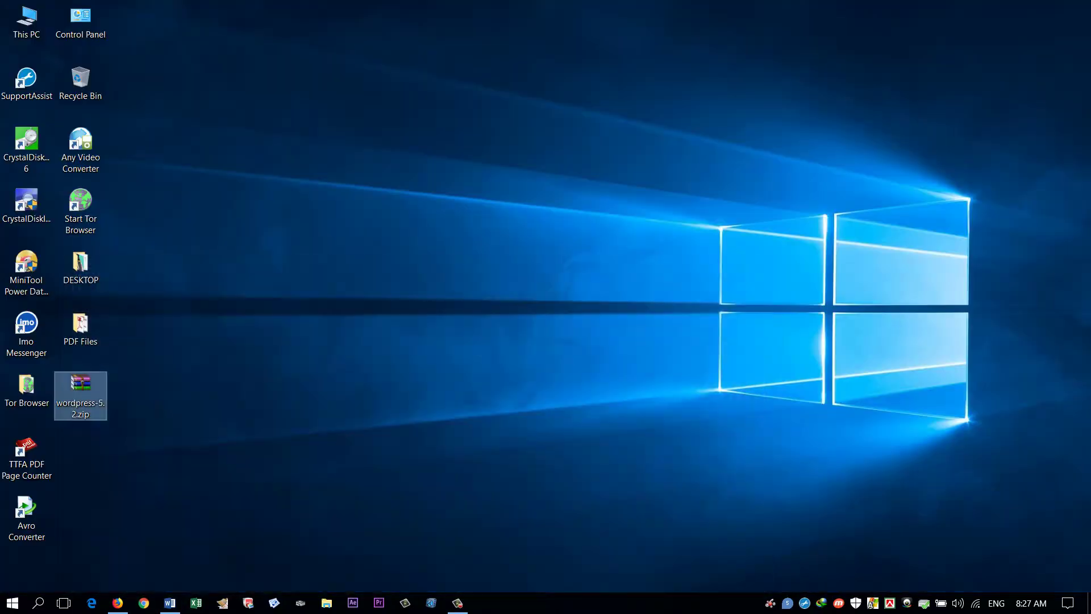
pyautogui.click(118, 603)
pyautogui.hotkey('ctrl', 't')
pyautogui.write('manik')
pyautogui.press('Down')
pyautogui.press('Return')
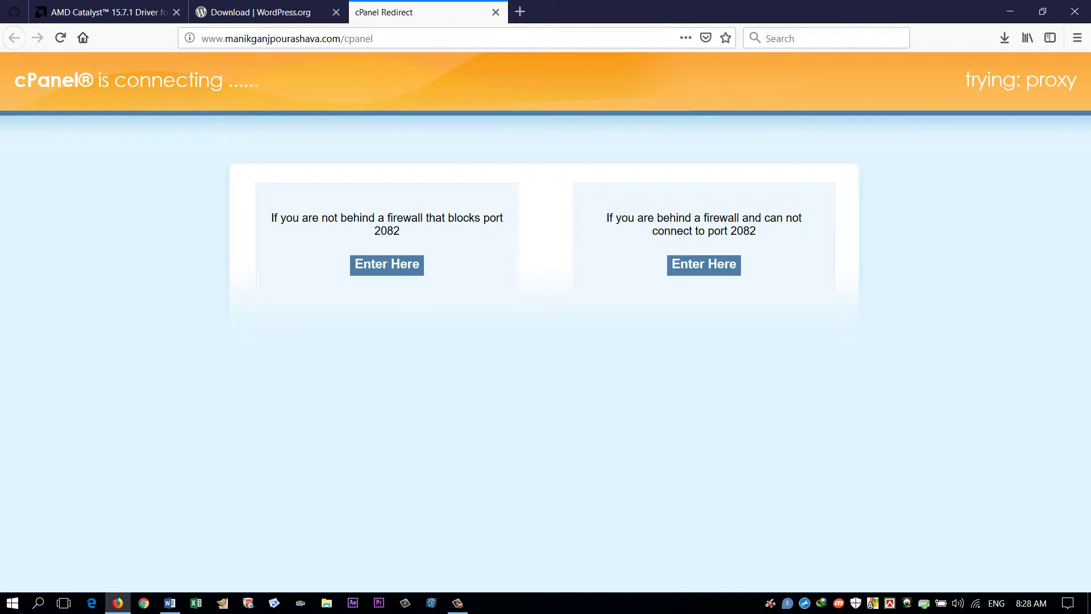
# Step: Log in to cPanel with the account username and password, then open File Manager
pyautogui.write('manikpoura')
pyautogui.press('Tab')
pyautogui.write('•••••••••••••••')
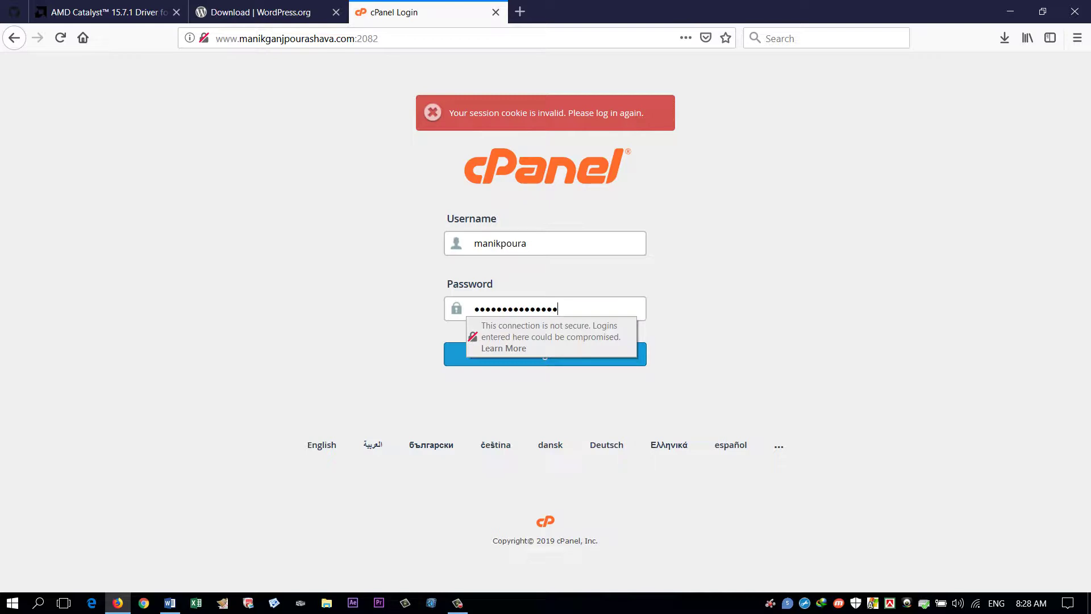
pyautogui.press('Return')
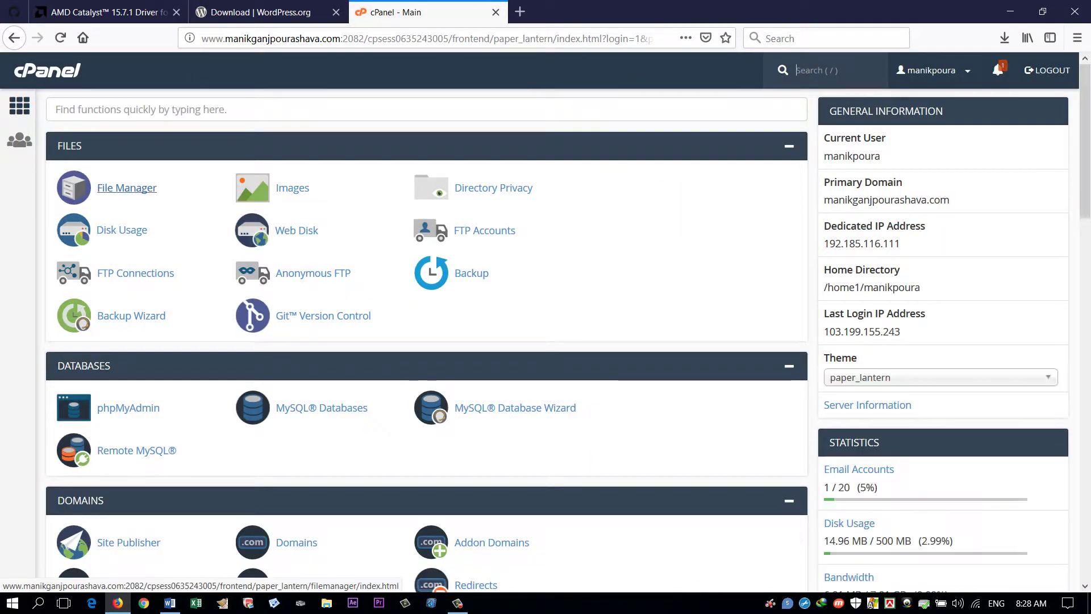
pyautogui.click(127, 188)
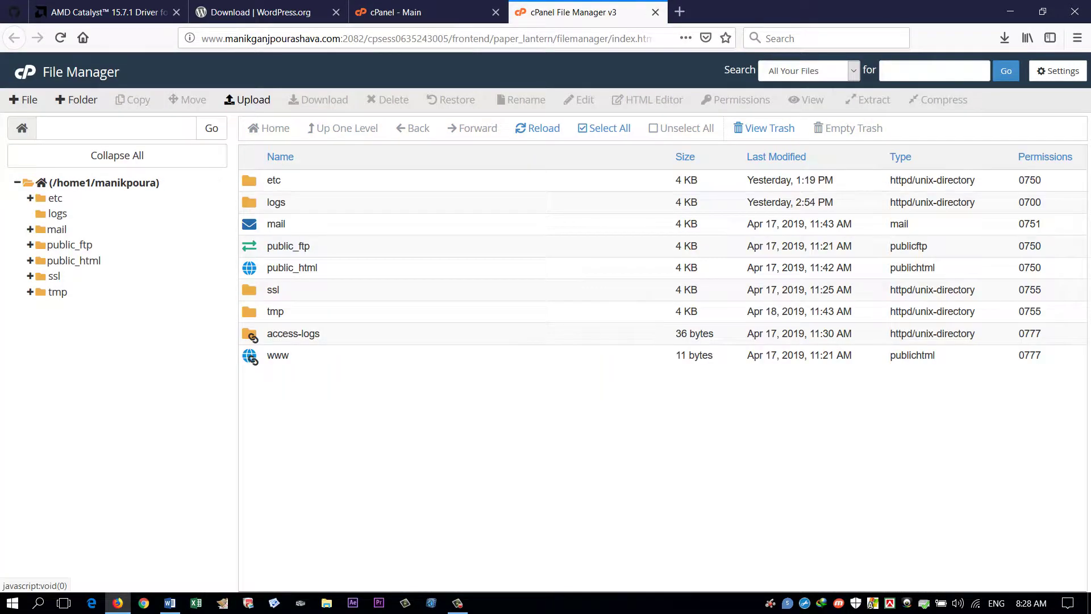
# Step: Upload wordpress-5.2.zip from the desktop into the public_html folder
pyautogui.click(74, 260)
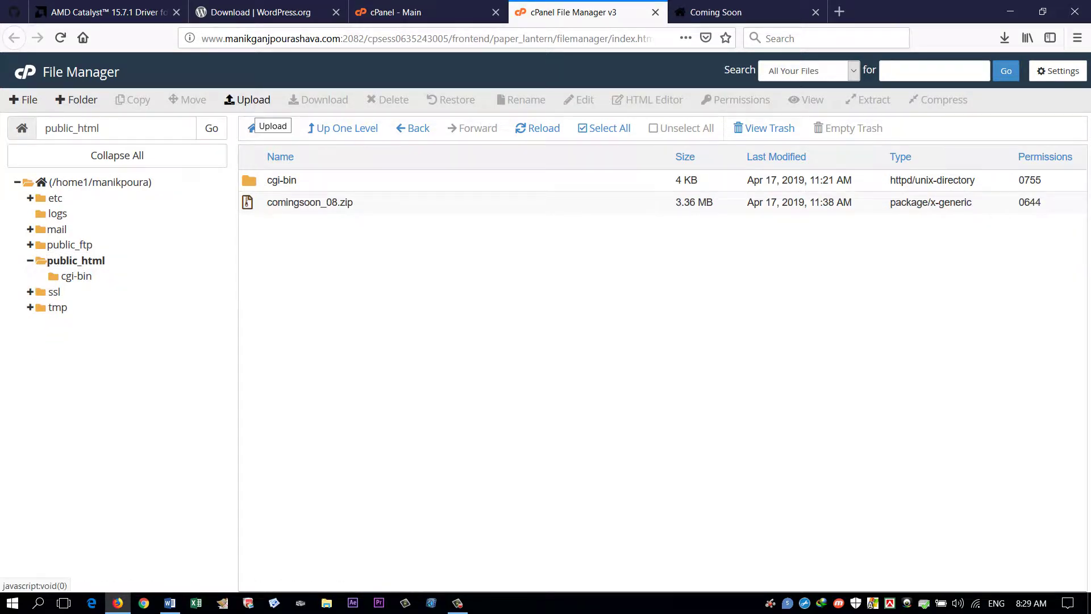
pyautogui.click(248, 100)
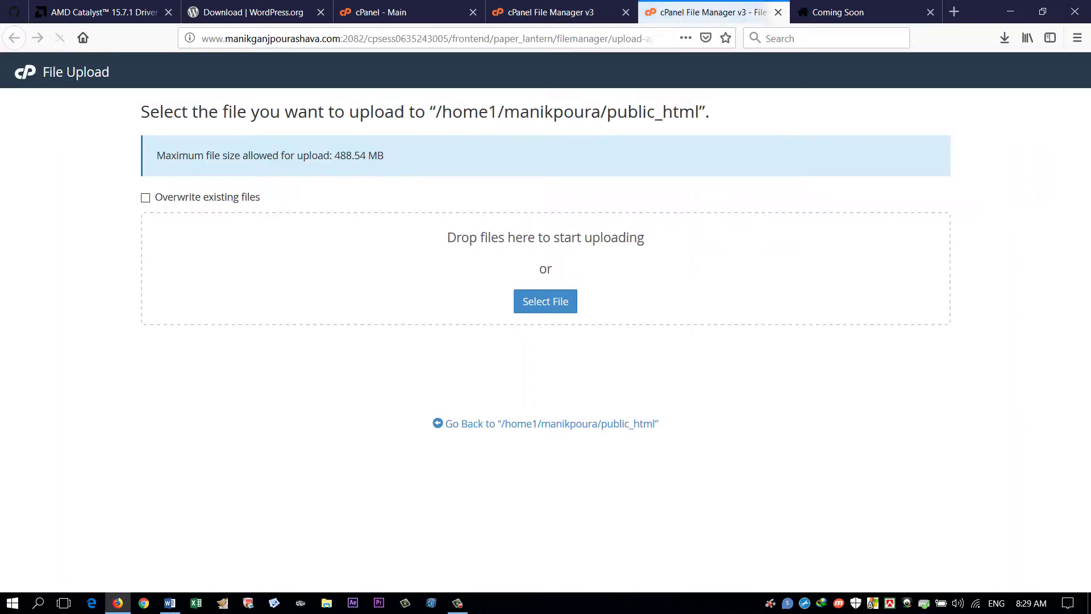
pyautogui.click(545, 301)
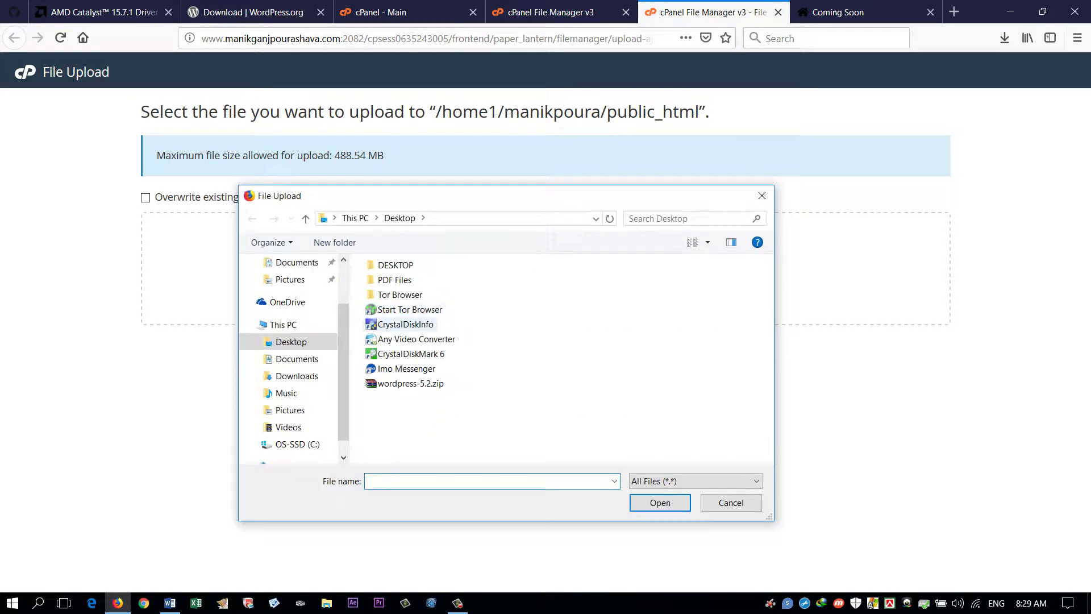
pyautogui.click(409, 383)
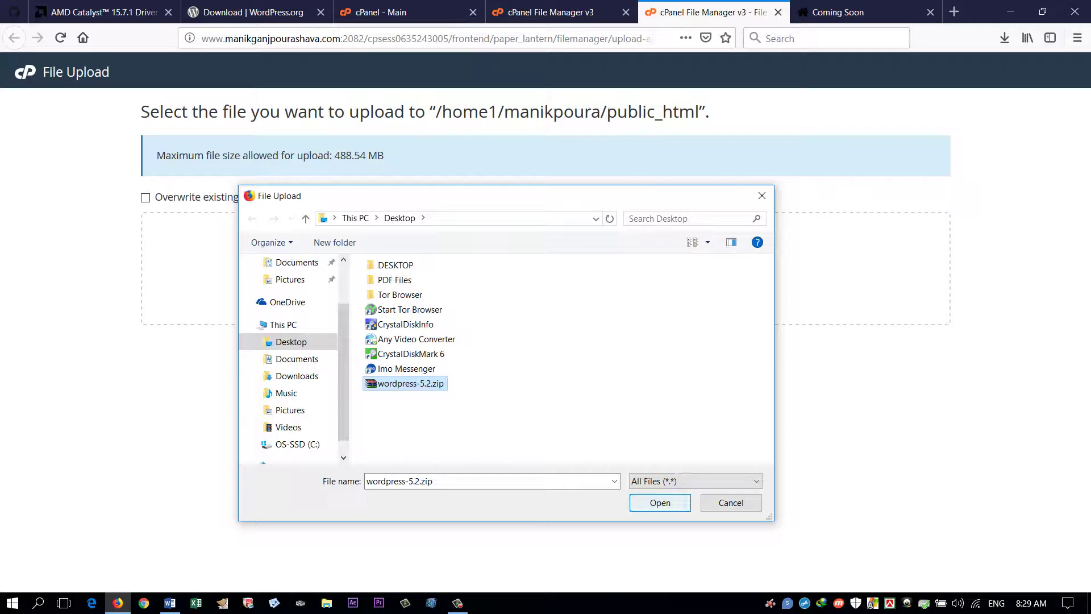
pyautogui.press('Return')
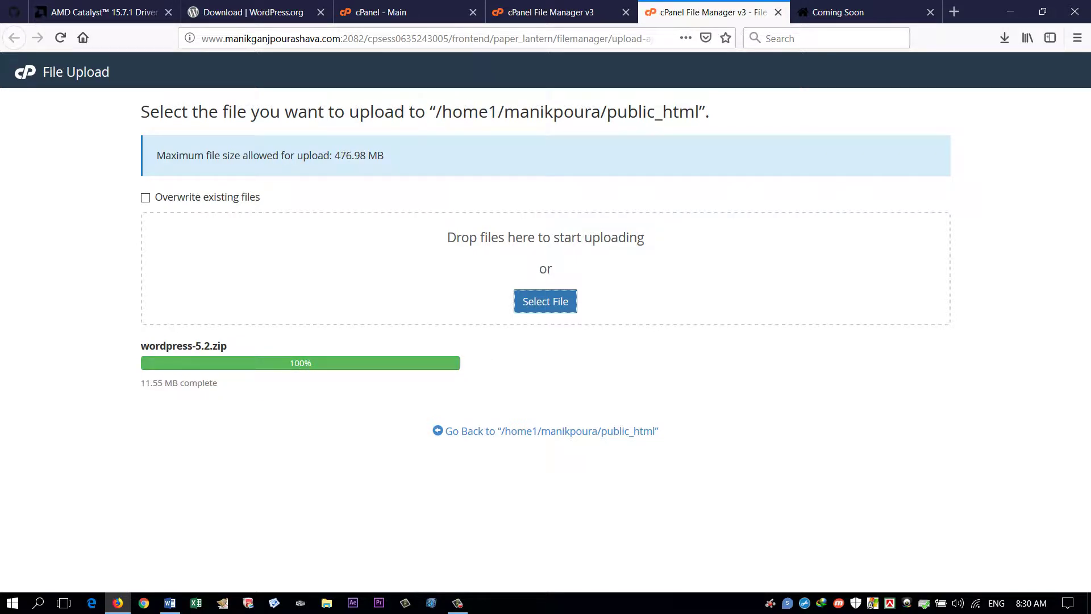
pyautogui.click(778, 12)
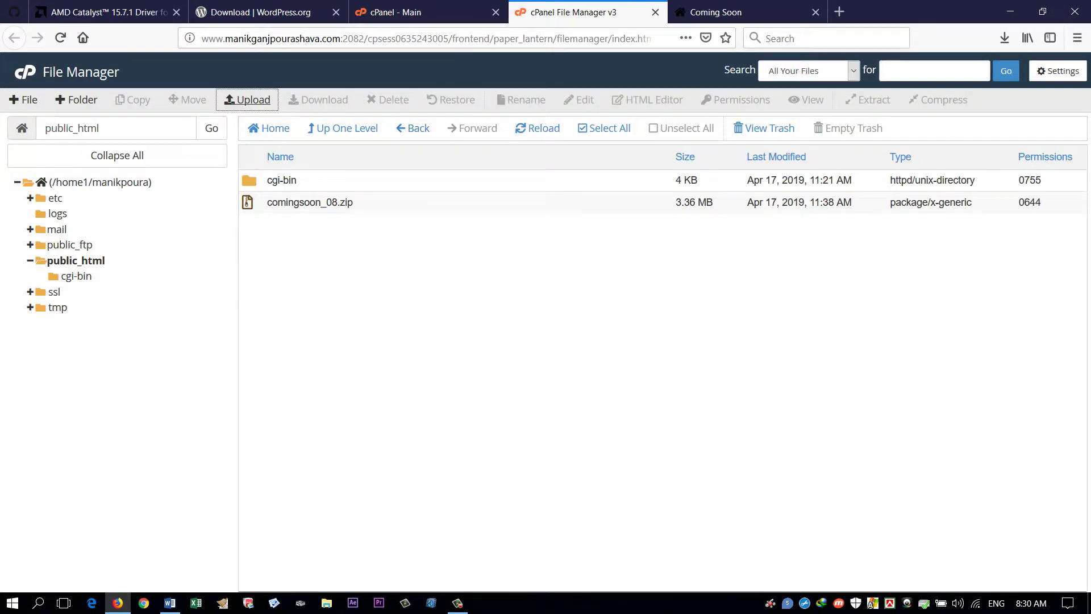
# Step: Extract wordpress-5.2.zip inside public_html
pyautogui.click(538, 128)
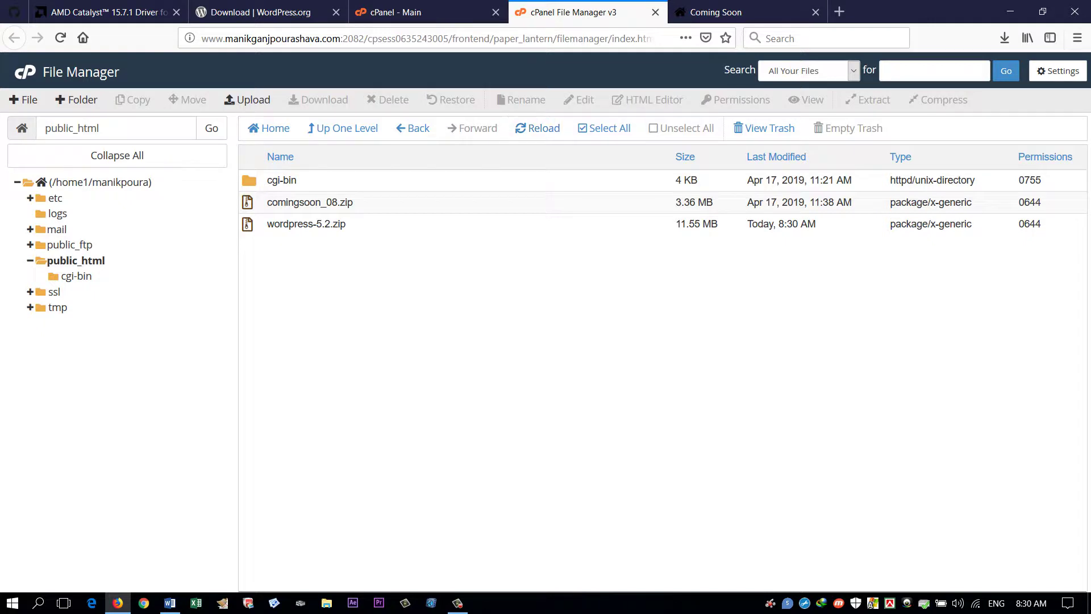
pyautogui.click(306, 224)
pyautogui.rightClick(254, 224)
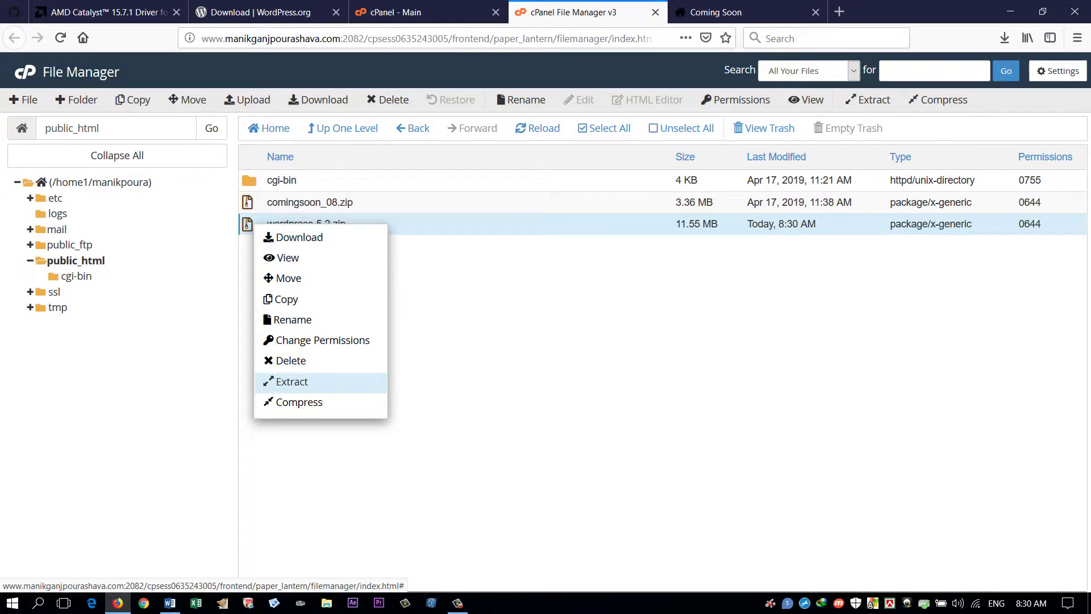
pyautogui.click(291, 382)
pyautogui.click(652, 394)
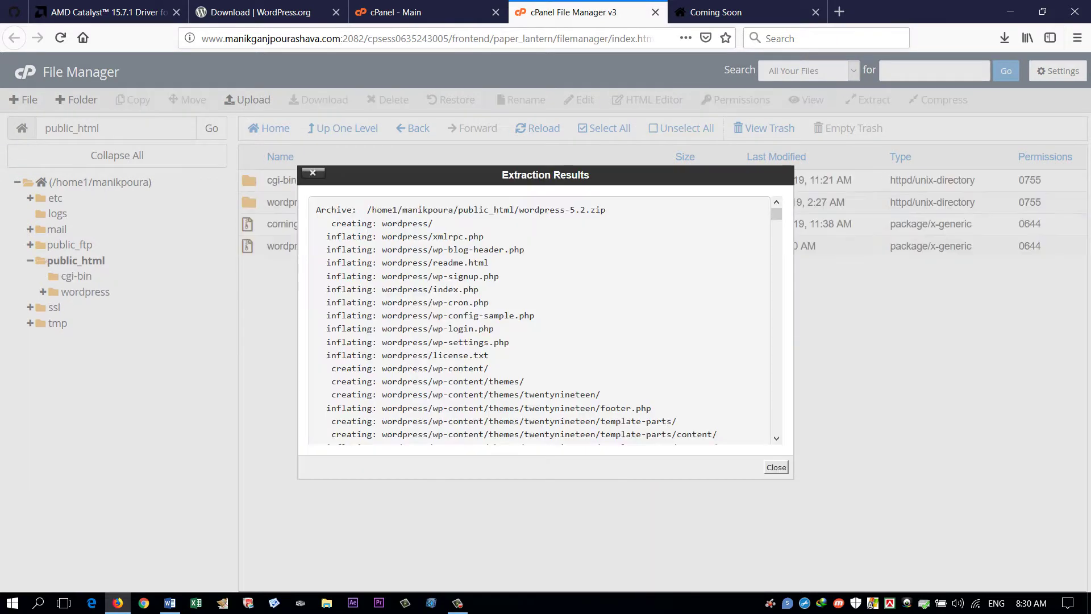
pyautogui.click(773, 464)
# Step: Move all files from the wordpress folder up into public_html
pyautogui.doubleClick(296, 202)
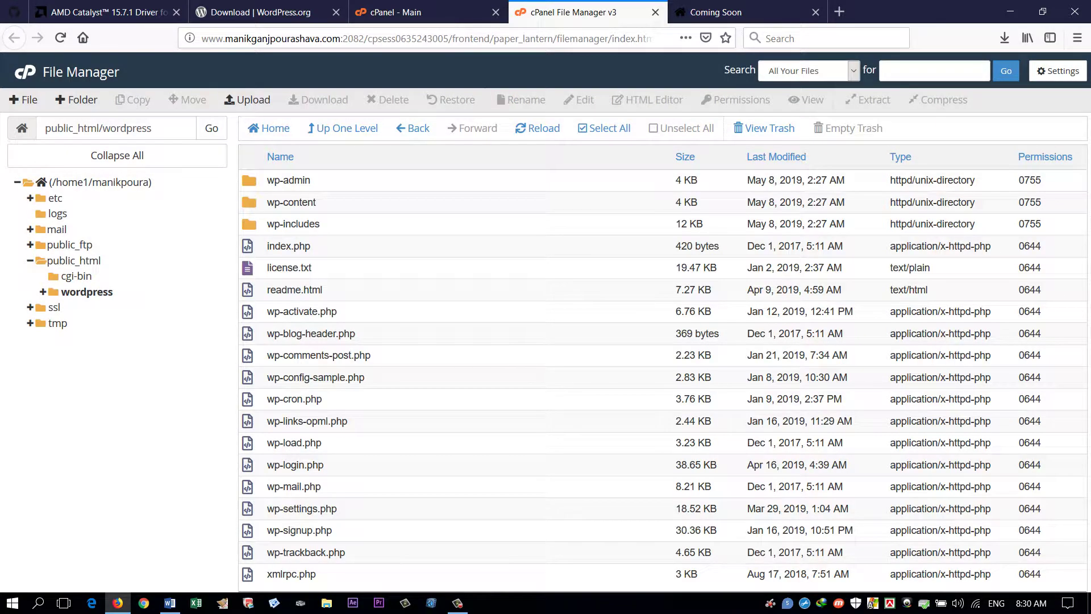
pyautogui.click(342, 128)
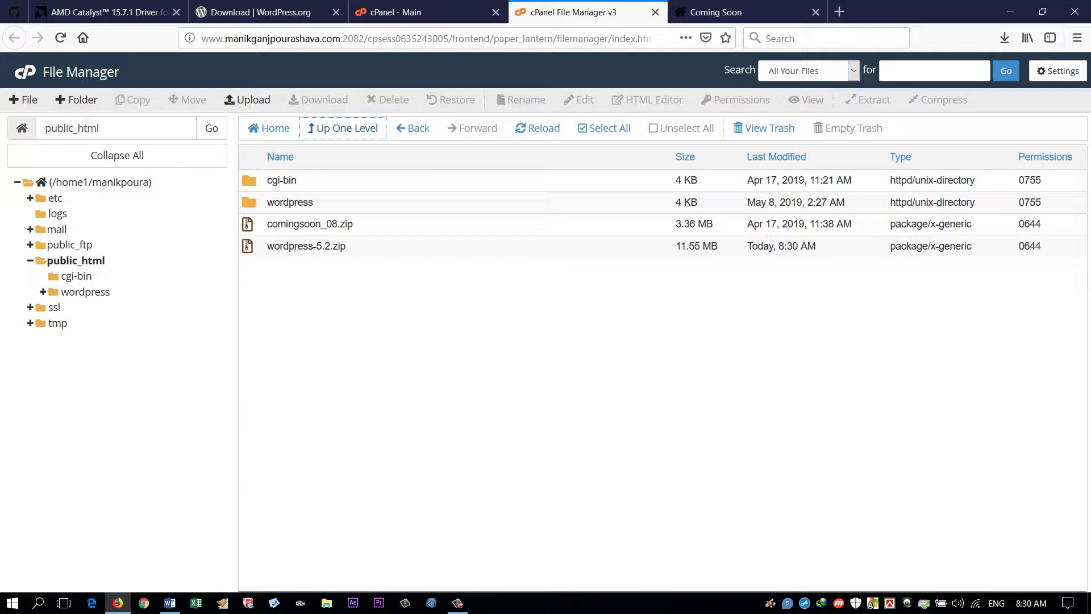
pyautogui.doubleClick(290, 202)
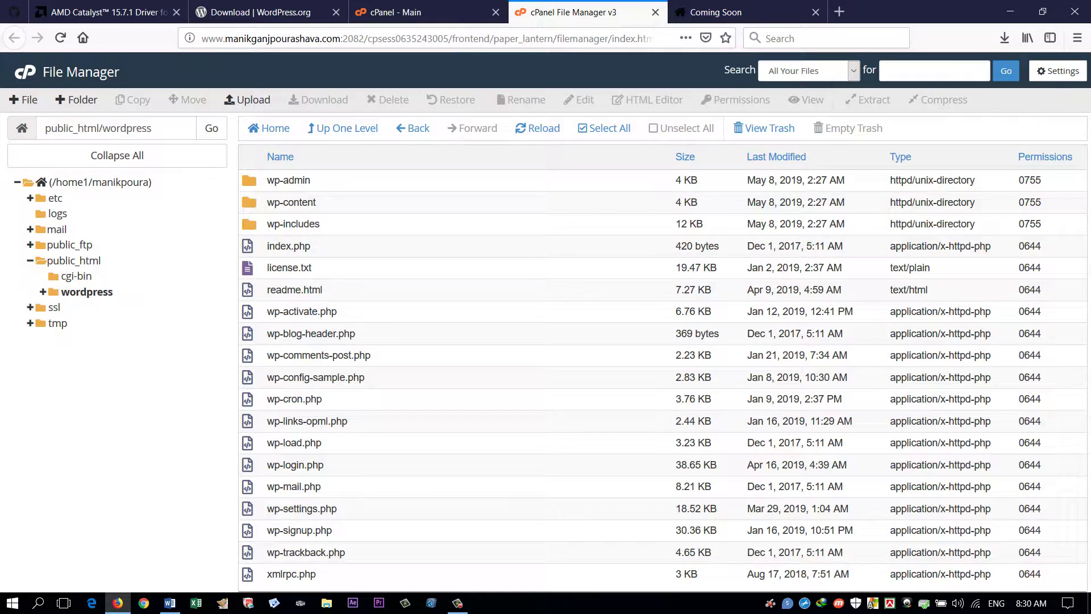
pyautogui.click(289, 179)
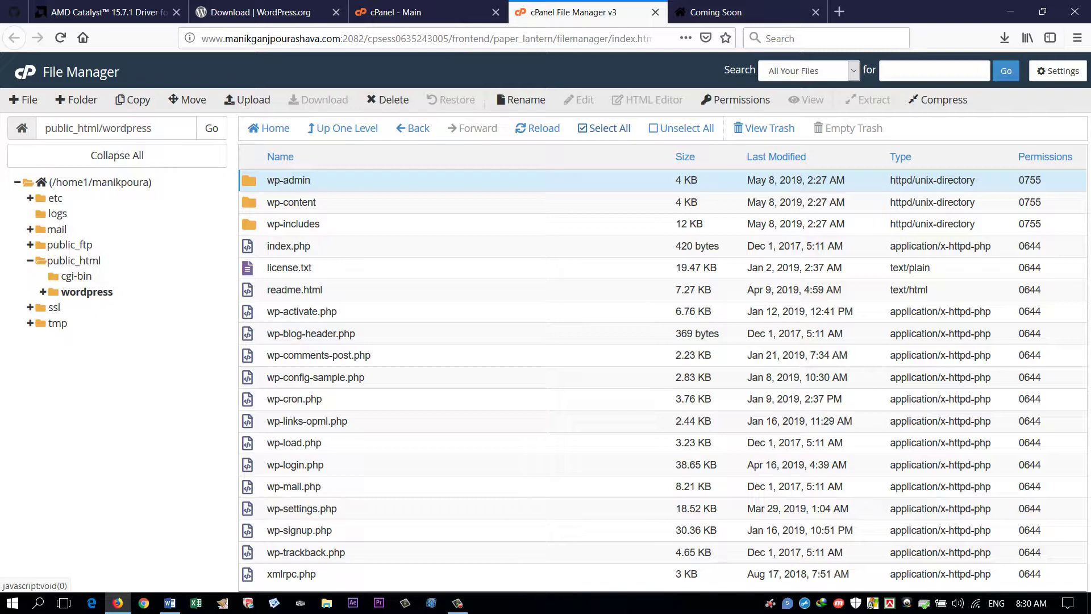
pyautogui.click(604, 127)
pyautogui.click(187, 99)
pyautogui.doubleClick(482, 396)
pyautogui.press('BackSpace')
pyautogui.click(656, 431)
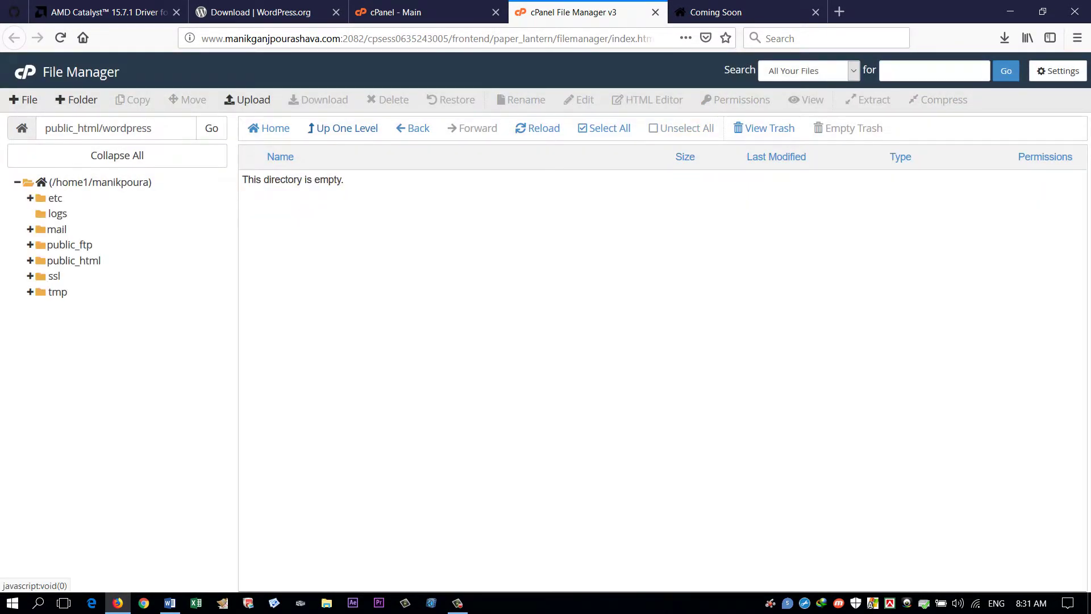
# Step: Delete the now-empty wordpress folder from public_html
pyautogui.click(343, 128)
pyautogui.click(290, 201)
pyautogui.click(387, 99)
pyautogui.press('Return')
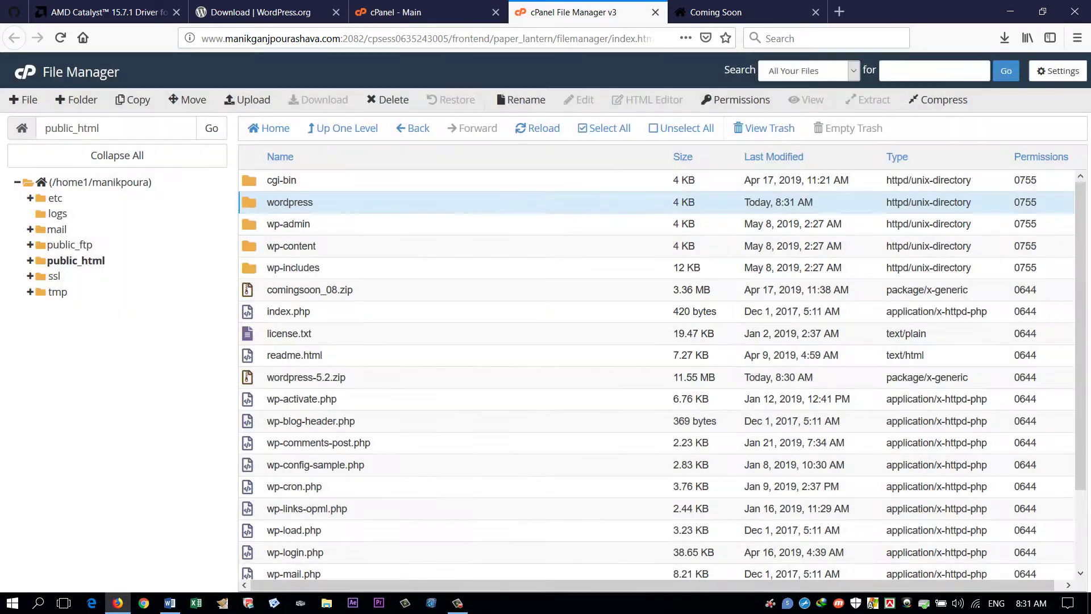
# Step: Return to the cPanel home page and go to MySQL Databases
pyautogui.press('super+d')
pyautogui.click(170, 603)
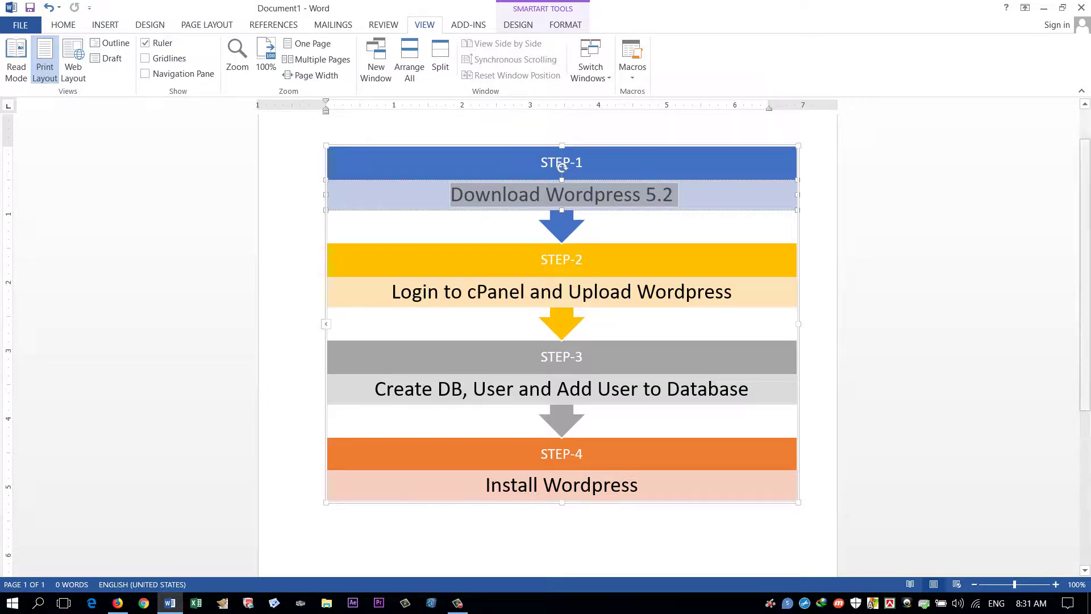
pyautogui.hotkey('alt', 'Tab')
pyautogui.scroll(-1, 546, 328)
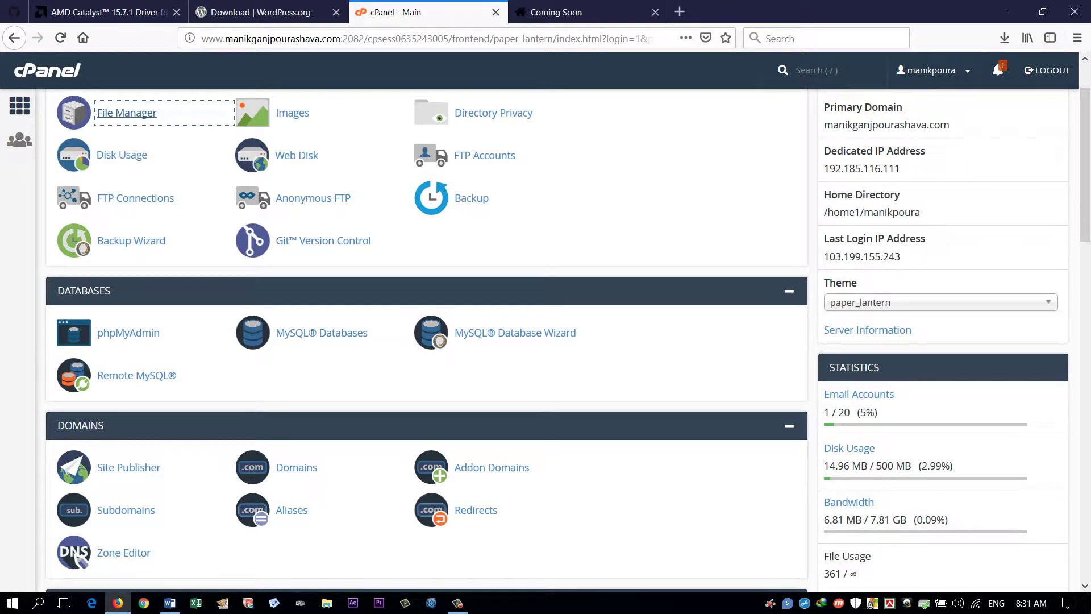
pyautogui.click(321, 332)
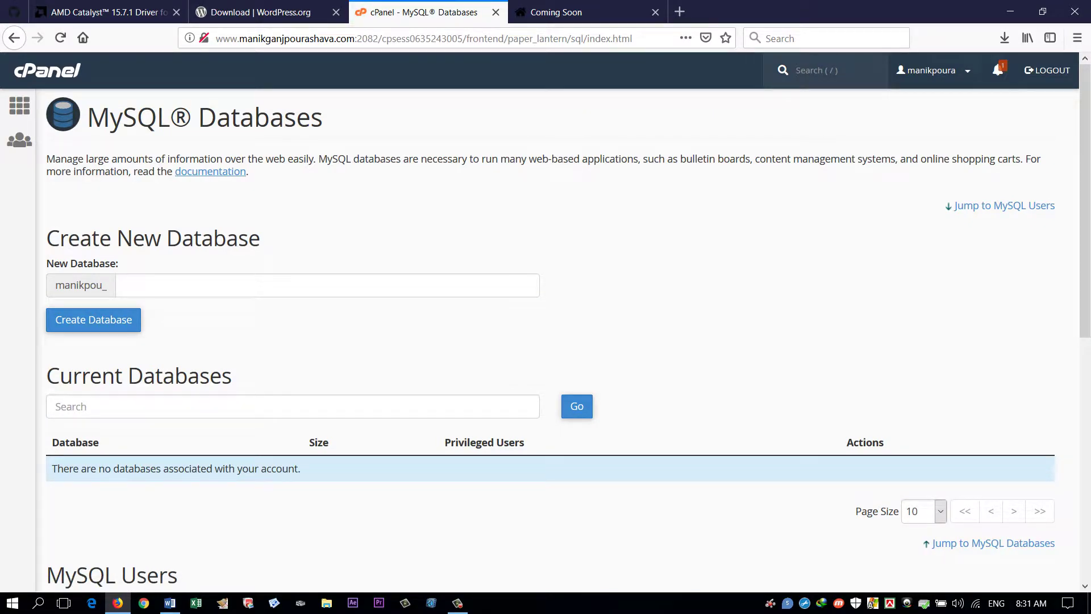
# Step: Create the database manikpou_db by entering 'db' as the new database name
pyautogui.click(328, 286)
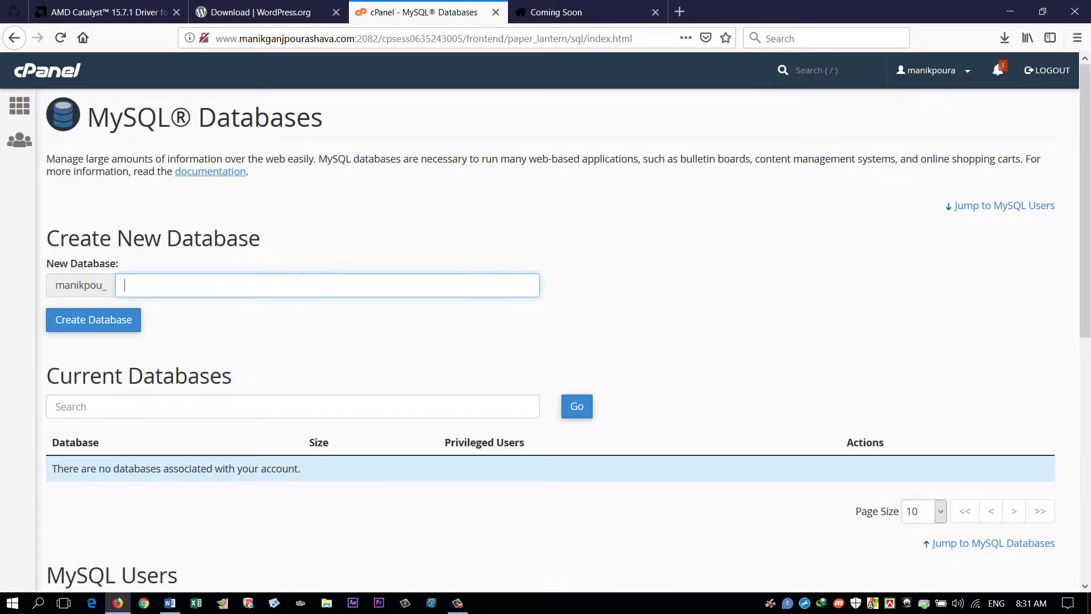
pyautogui.write('db')
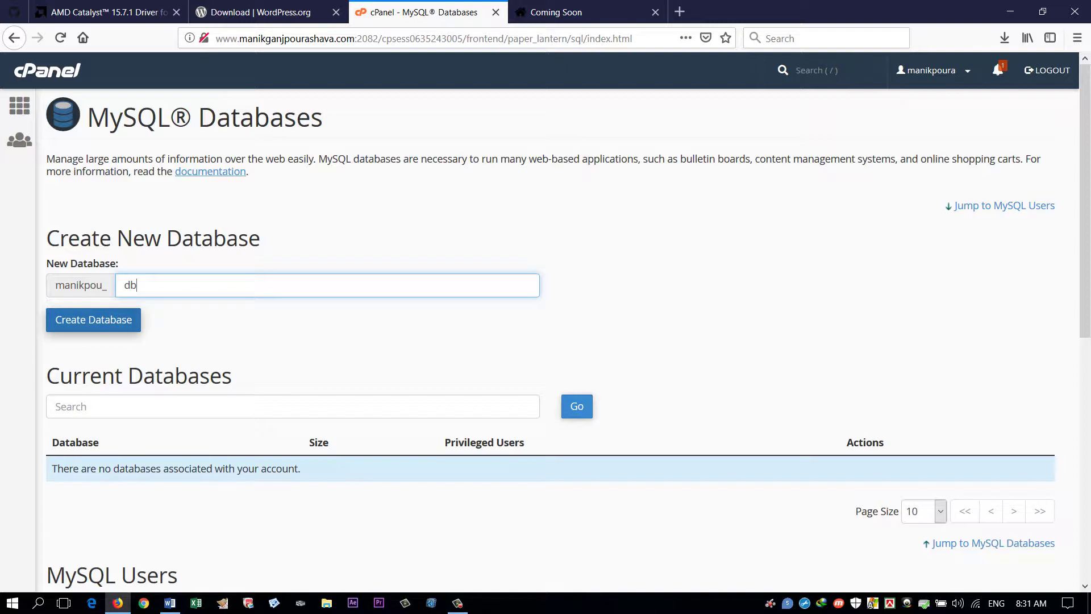
pyautogui.press('Return')
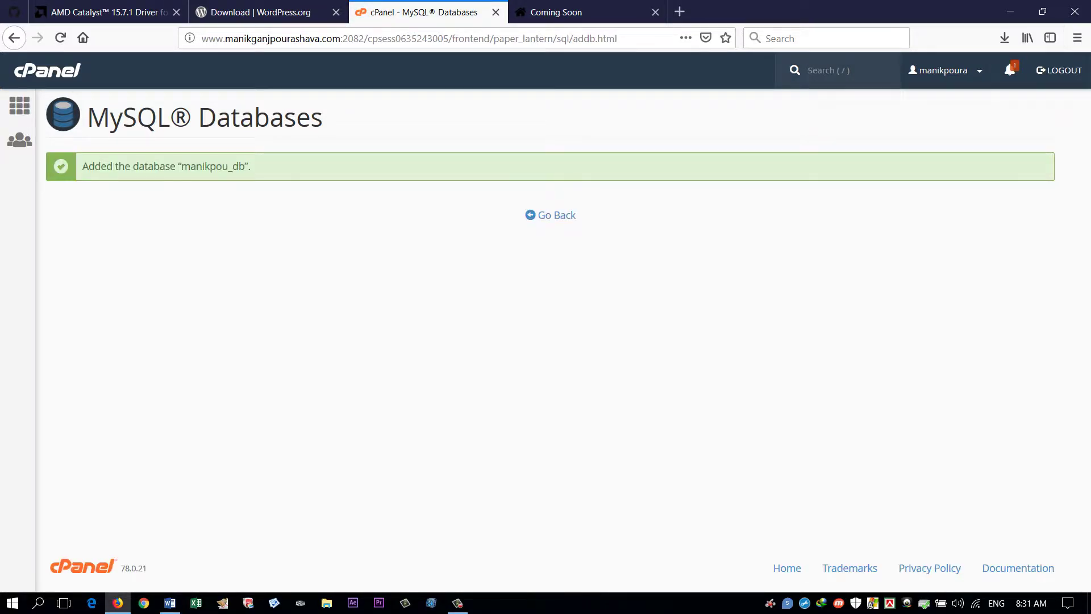
pyautogui.click(550, 215)
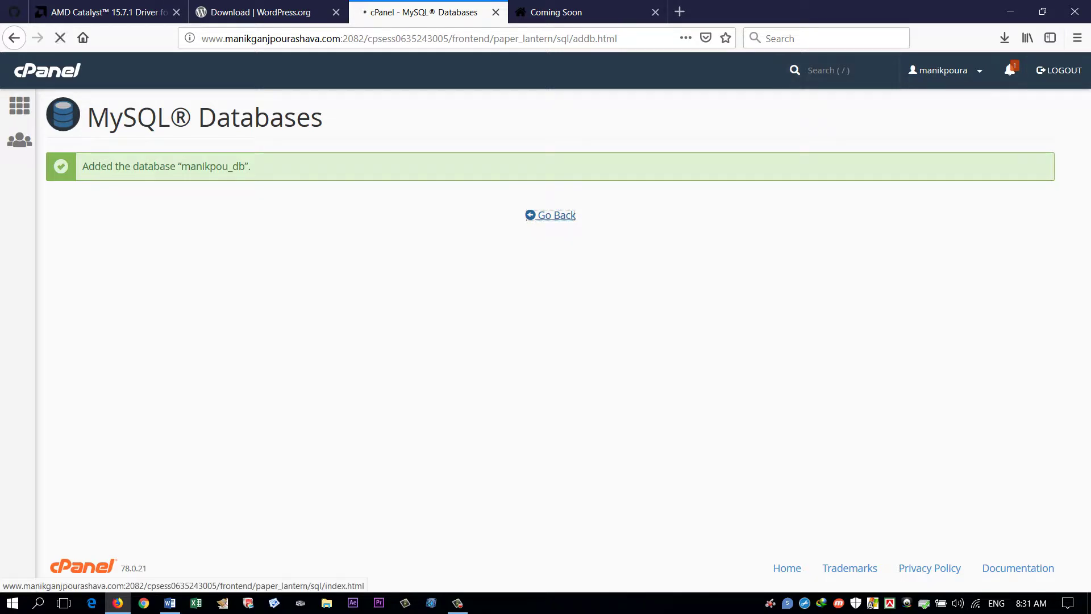
pyautogui.scroll(-2, 550, 215)
pyautogui.scroll(-3, 546, 341)
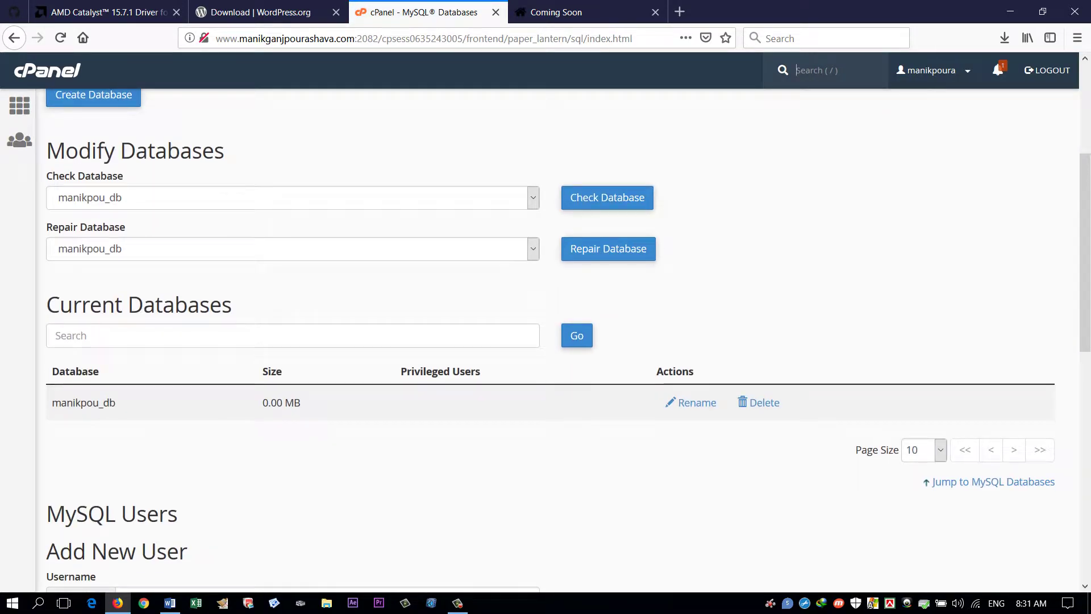
pyautogui.scroll(-4, 546, 341)
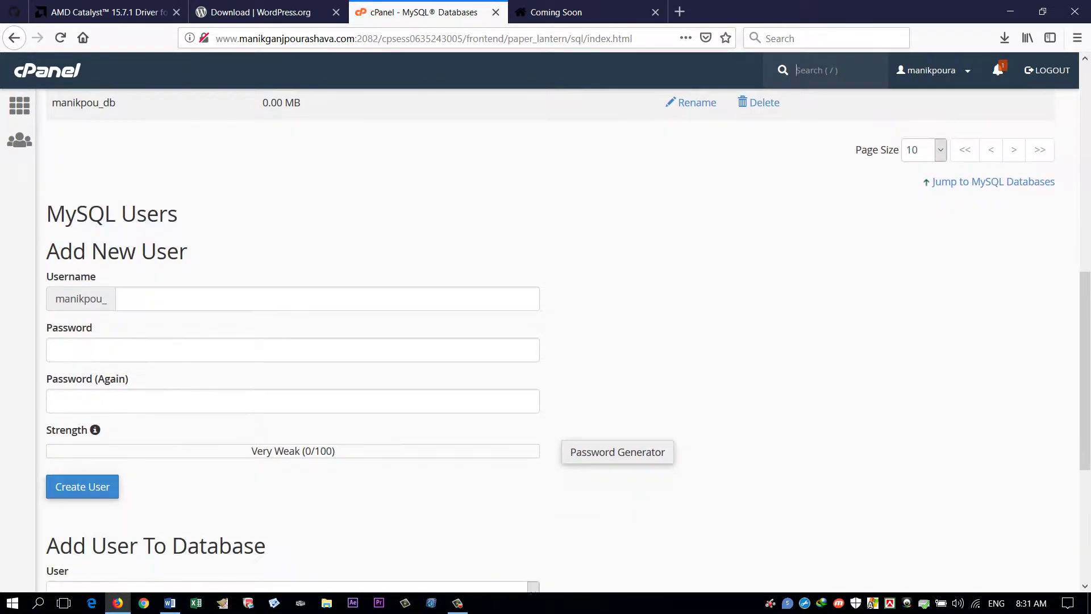
# Step: Add MySQL user manikpou_user with a very strong password entered twice
pyautogui.click(125, 298)
pyautogui.write('u')
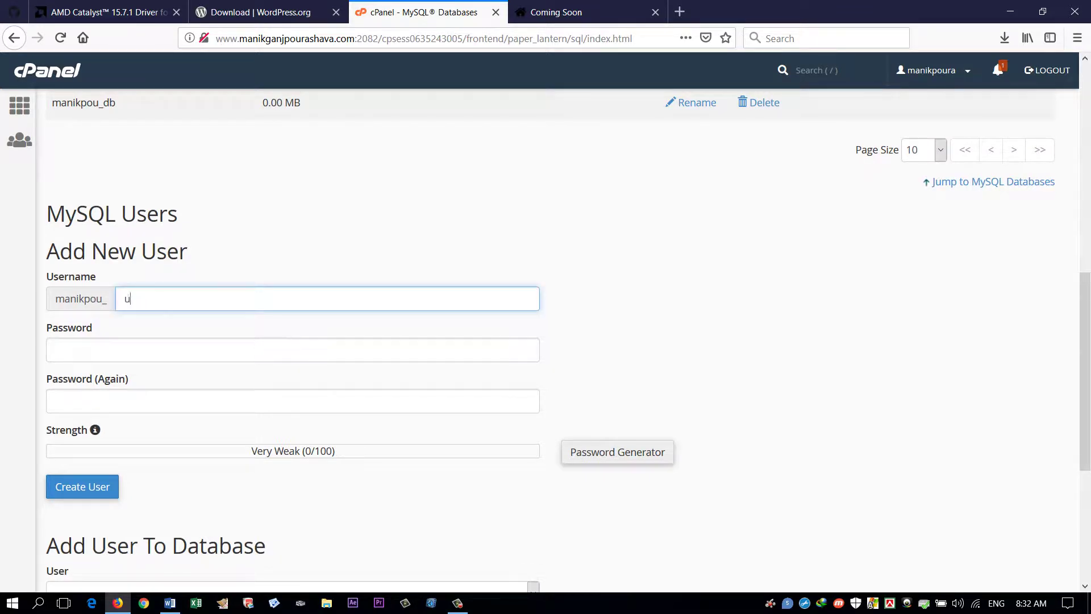
pyautogui.write('ser')
pyautogui.click(55, 350)
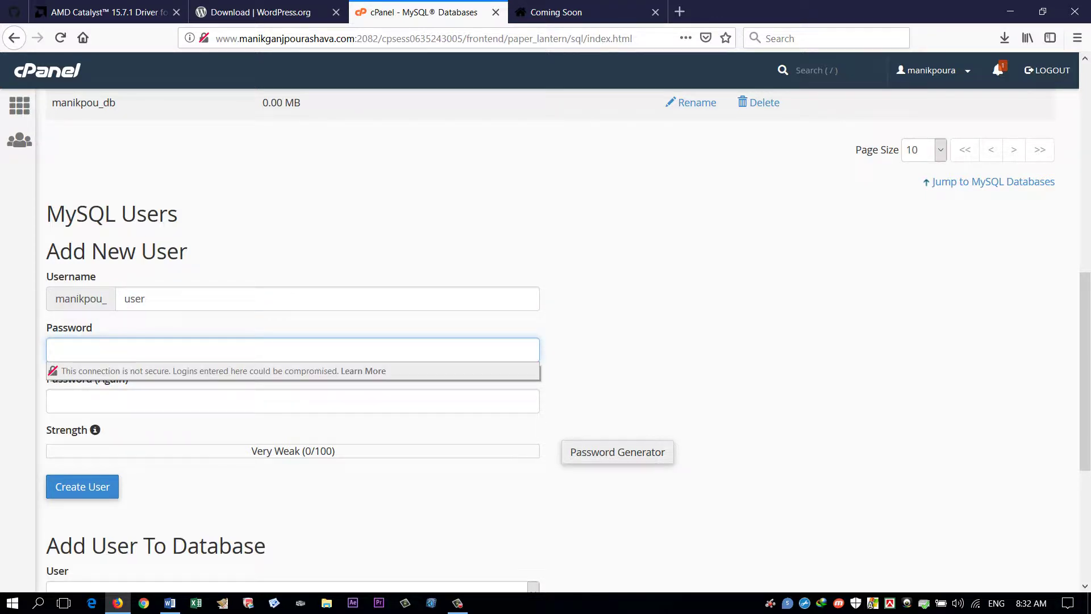
pyautogui.write('xxxxxxxxxxxxxxx')
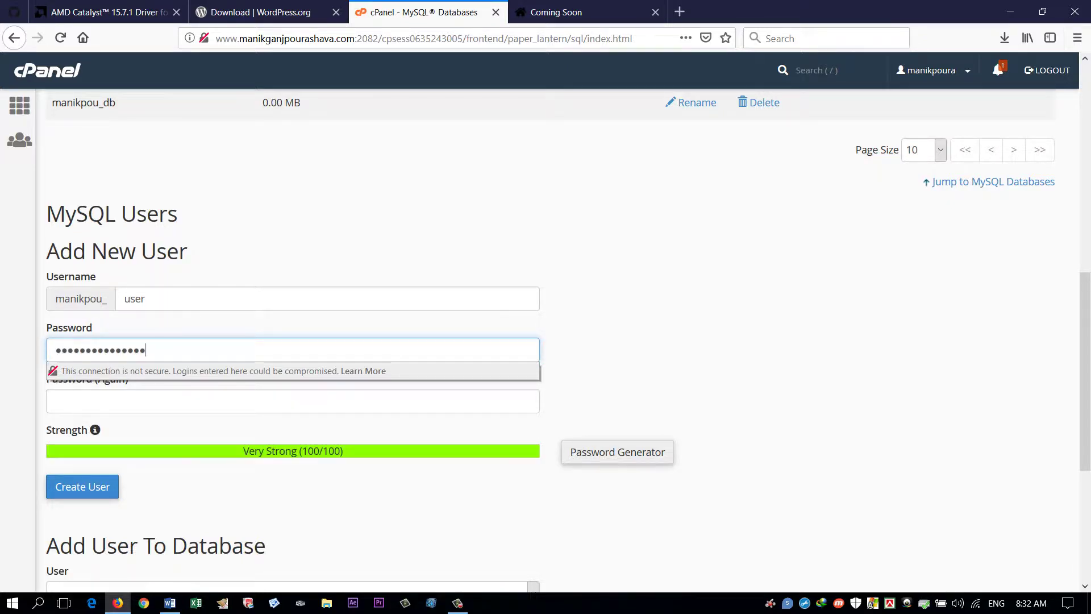
pyautogui.click(55, 400)
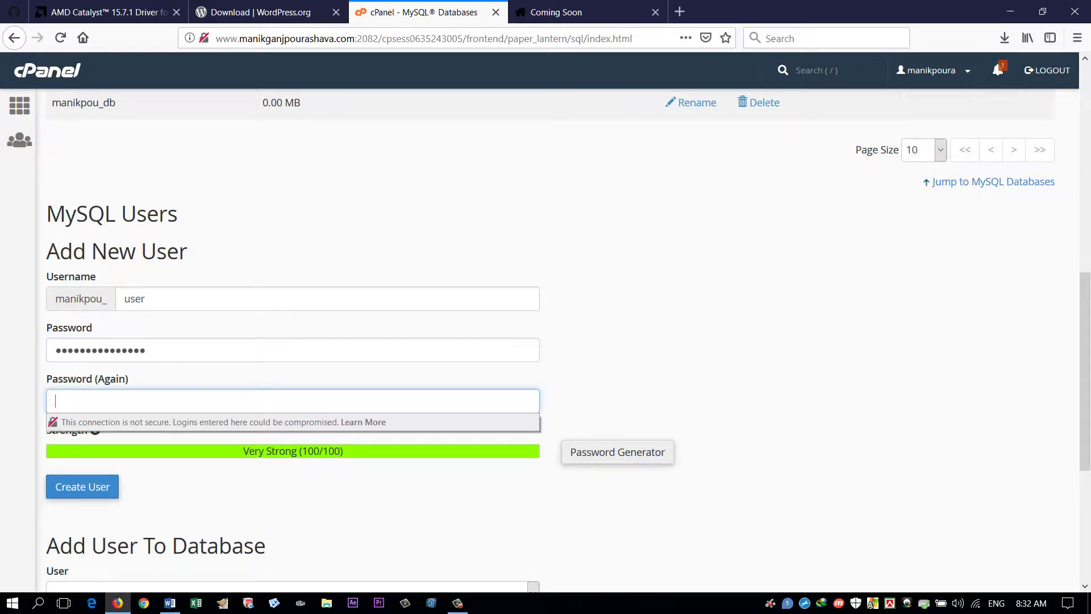
pyautogui.write('xxxxxxxxxx')
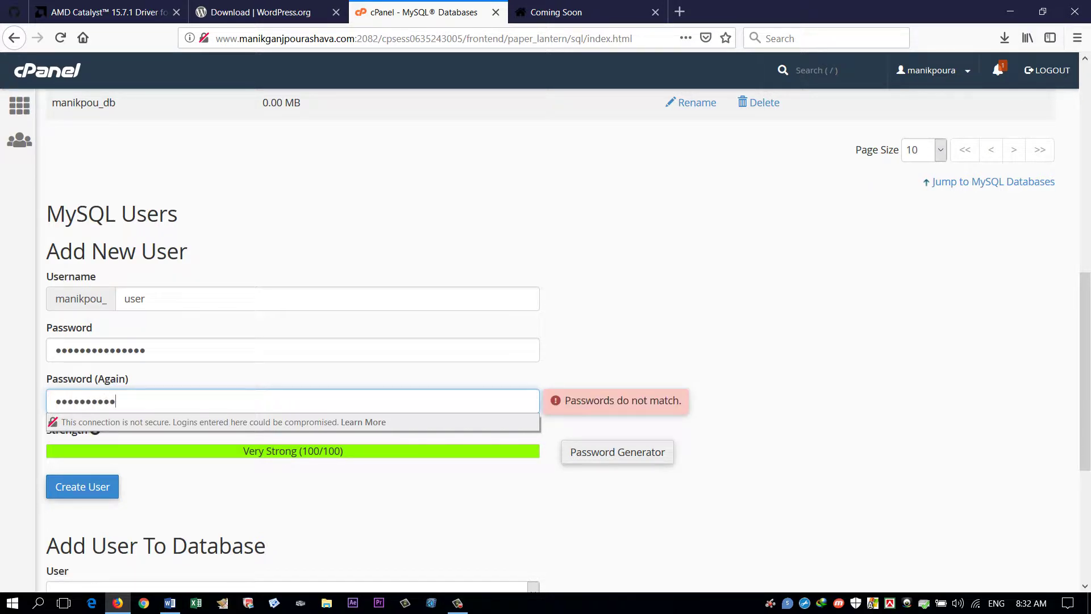
pyautogui.write('xxxx')
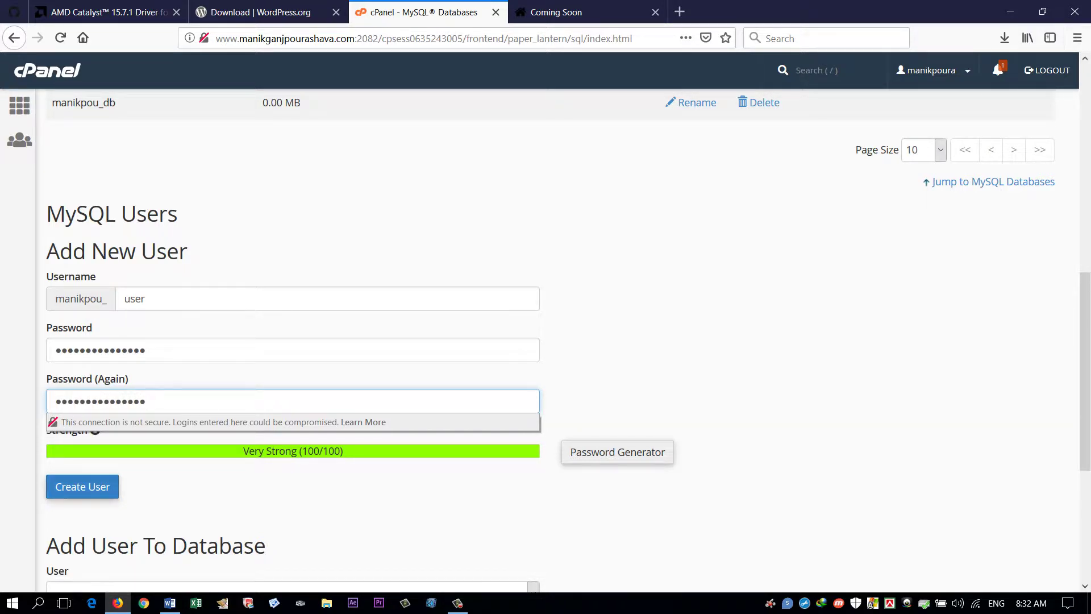
pyautogui.press('Return')
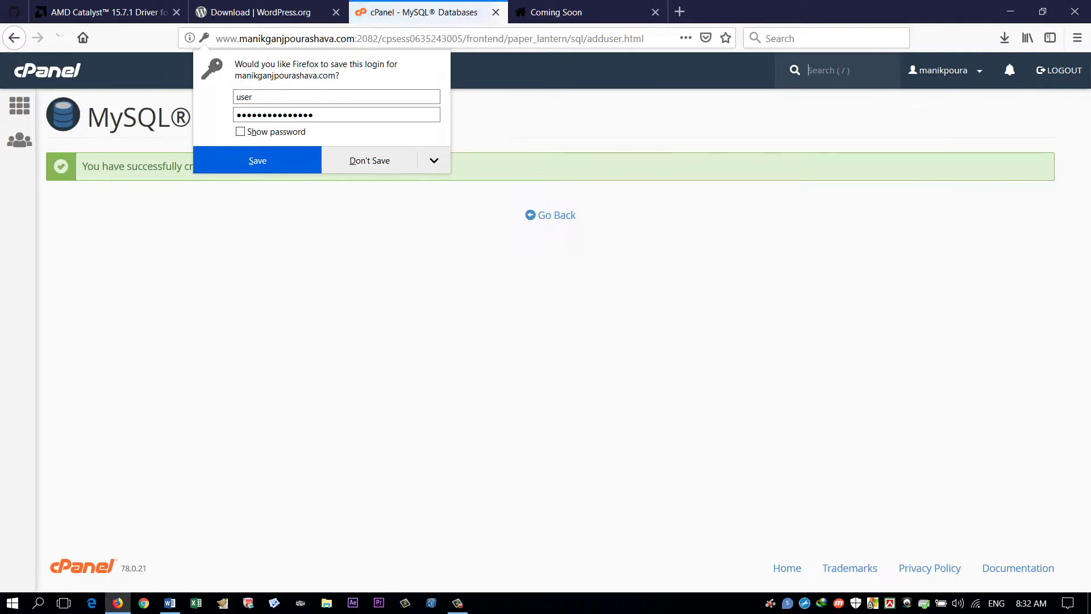
pyautogui.hotkey('alt', 'Left')
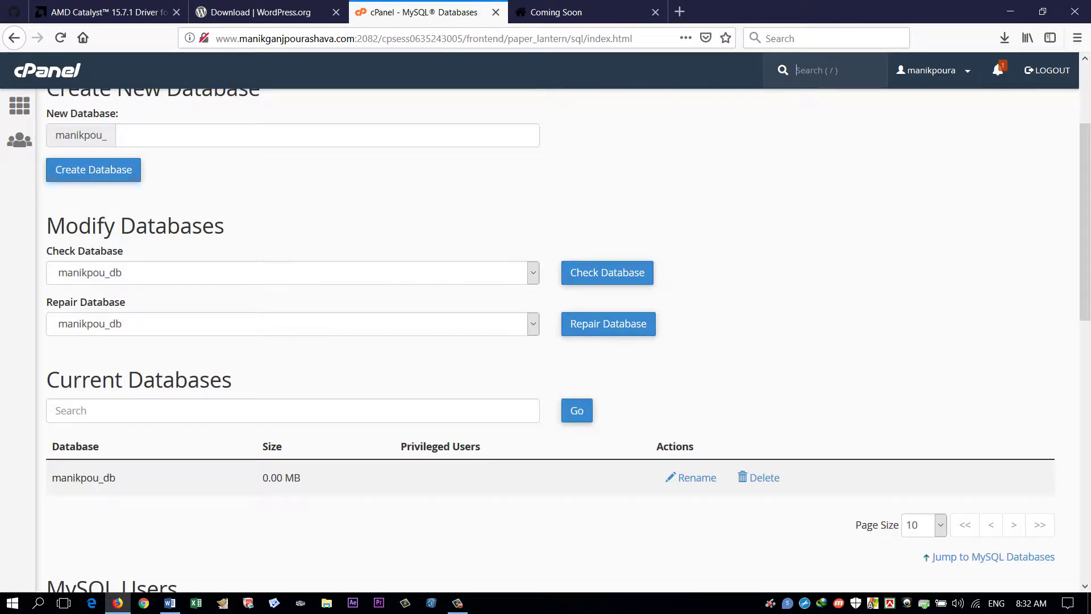
# Step: Add manikpou_user to the manikpou_db database
pyautogui.scroll(-8, 545, 341)
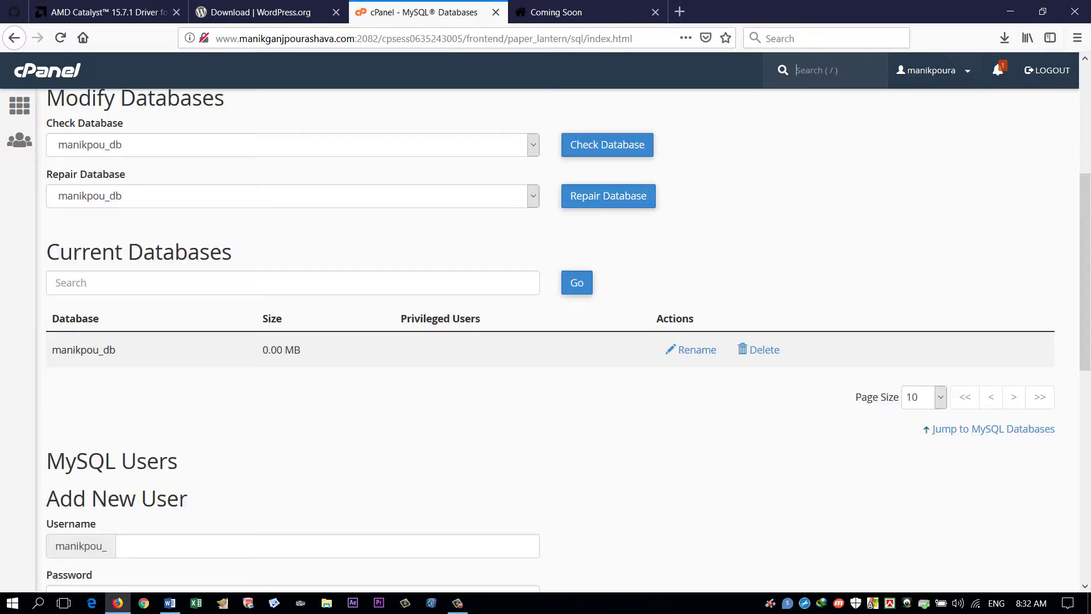
pyautogui.scroll(-4, 546, 341)
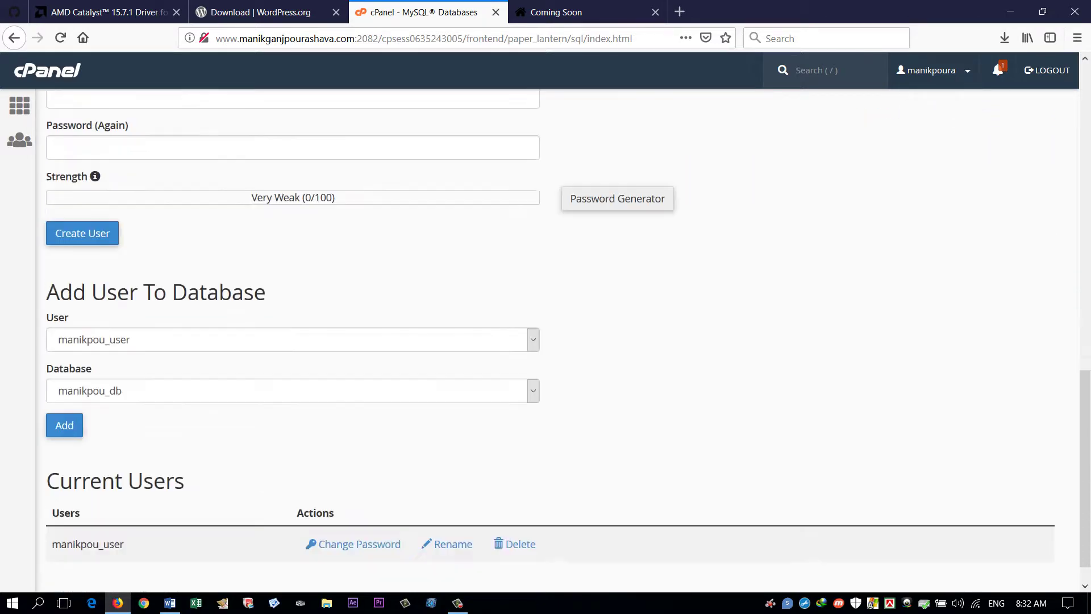
pyautogui.click(170, 603)
pyautogui.hotkey('alt', 'Tab')
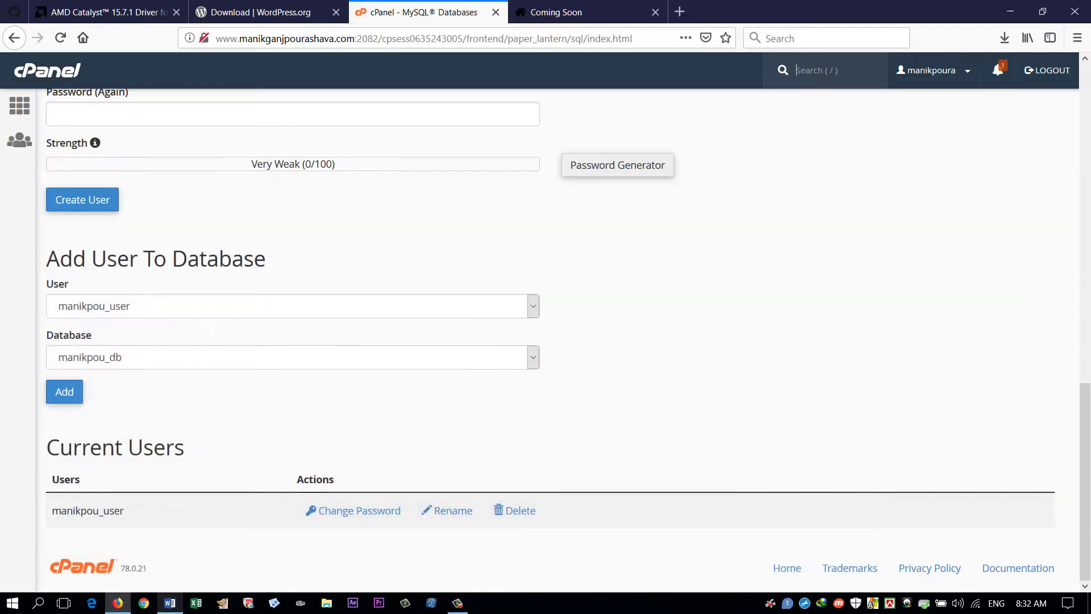
pyautogui.hotkey('alt', 'Tab')
pyautogui.hotkey('alt', 'Tab')
pyautogui.click(284, 306)
pyautogui.click(284, 322)
pyautogui.click(284, 357)
pyautogui.click(284, 375)
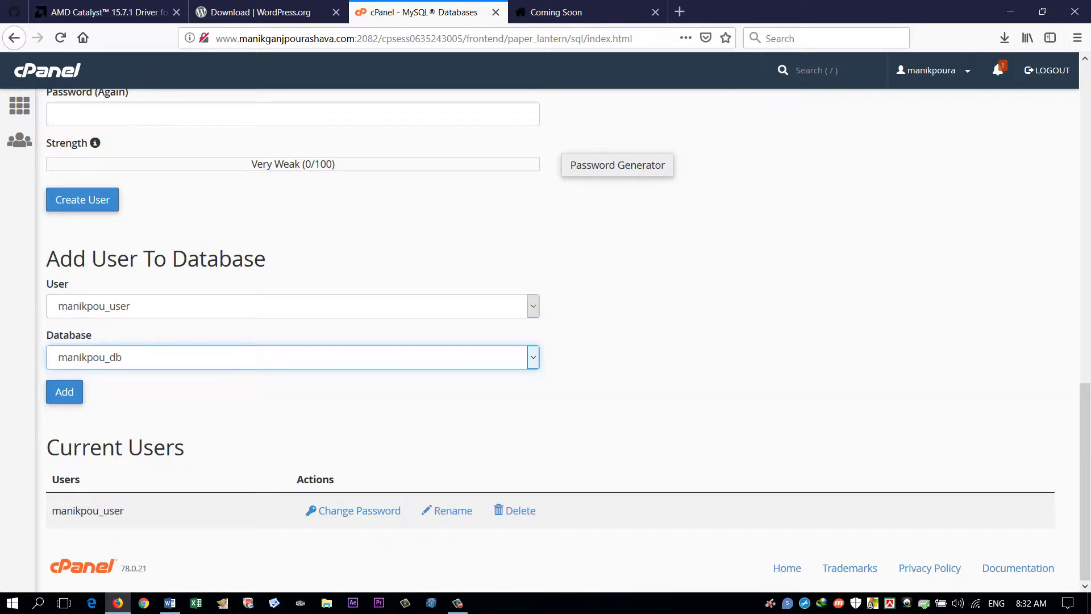
pyautogui.click(64, 391)
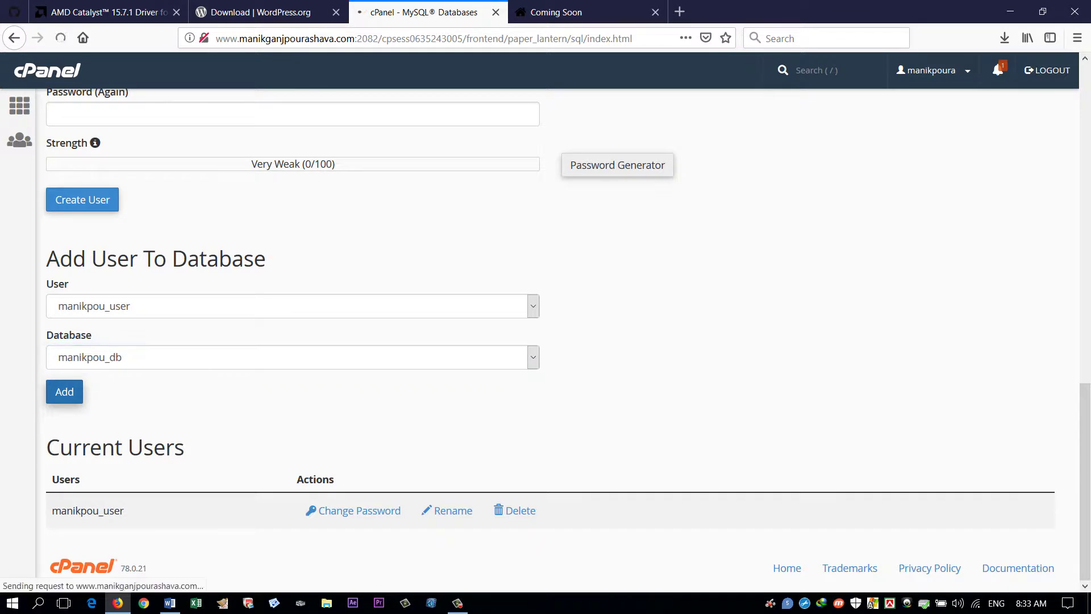
# Step: Grant the user ALL PRIVILEGES on the database and save the changes
pyautogui.scroll(-1, 546, 341)
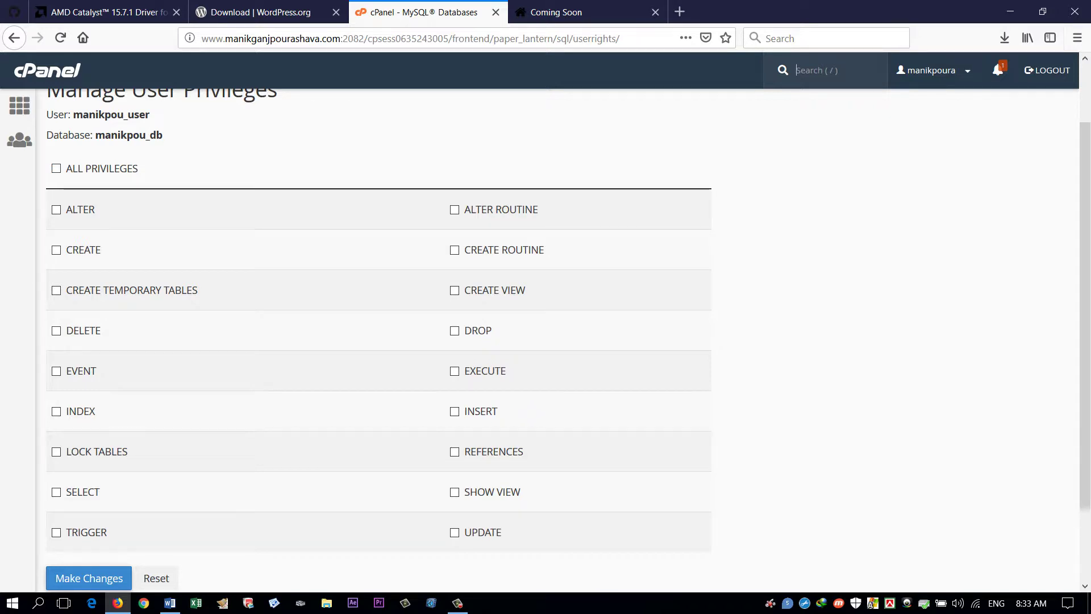
pyautogui.click(56, 168)
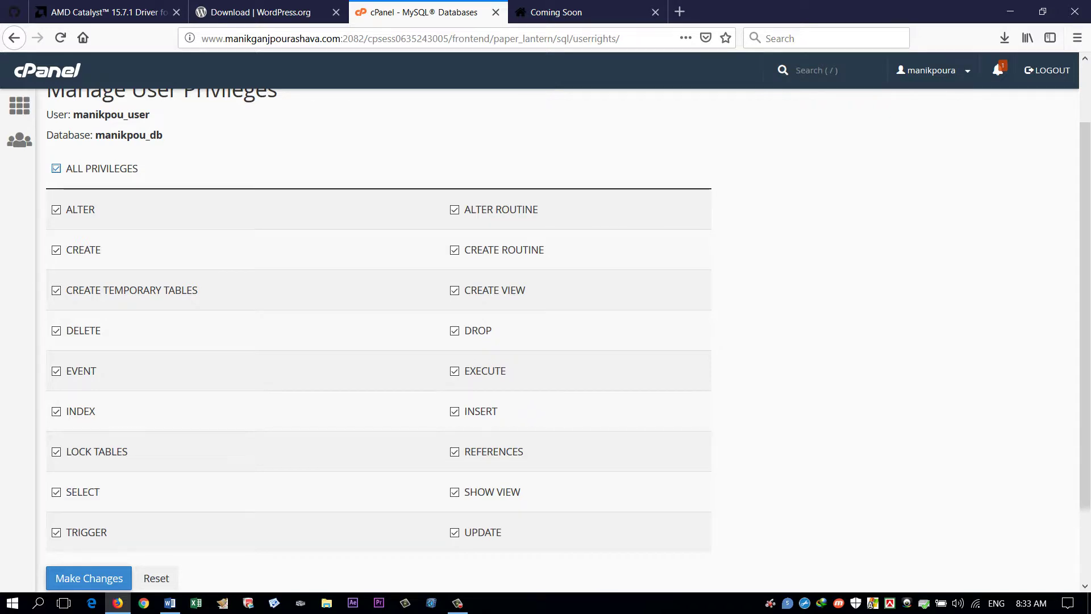
pyautogui.scroll(-2, 545, 341)
pyautogui.click(89, 485)
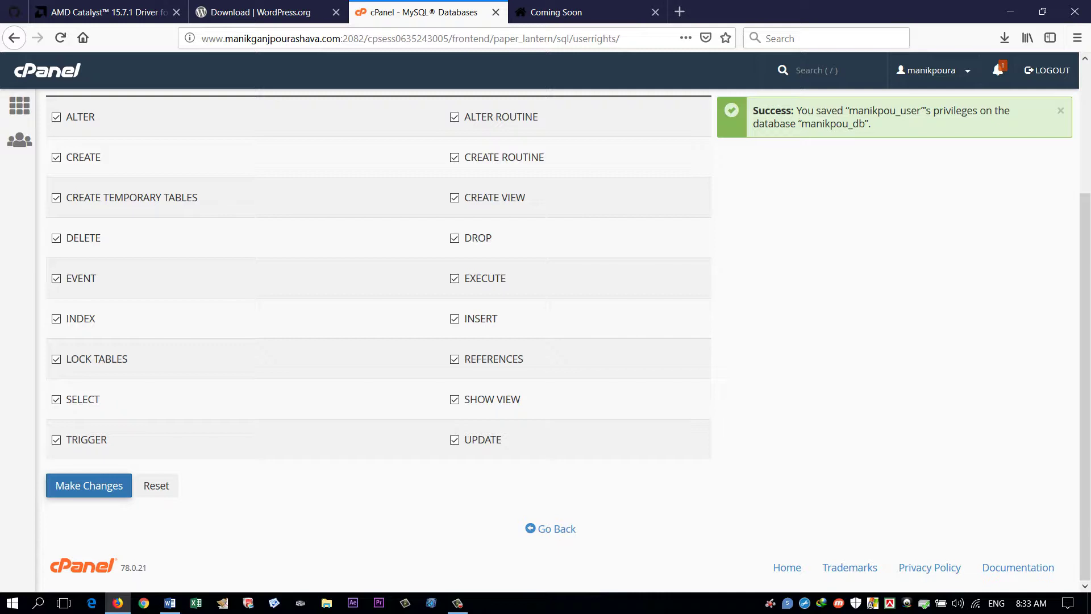
pyautogui.click(550, 529)
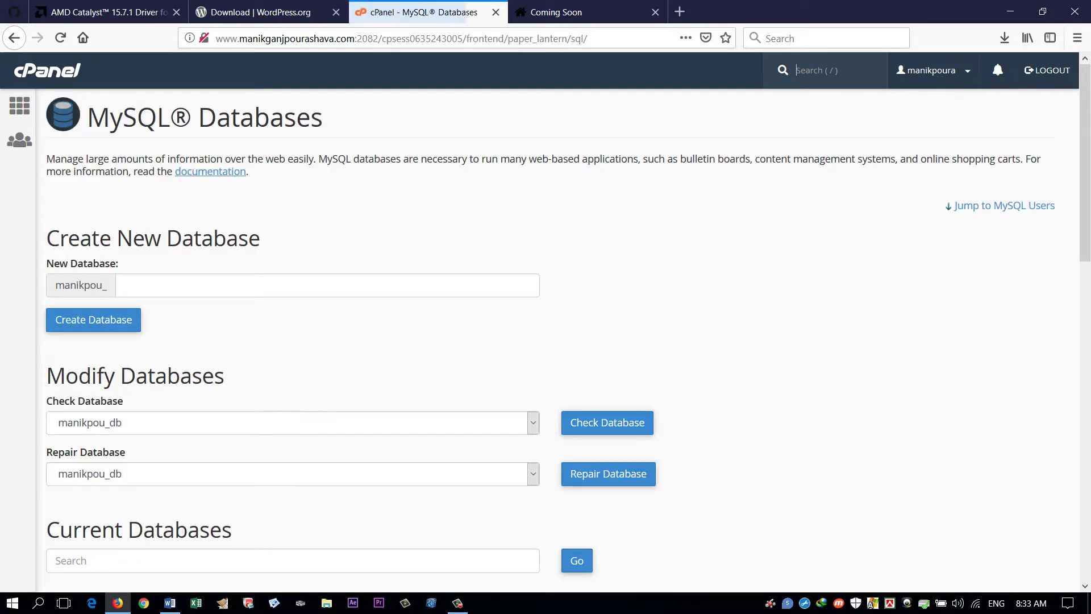
# Step: Choose English (United States) and pass the WordPress setup welcome screen
pyautogui.click(170, 603)
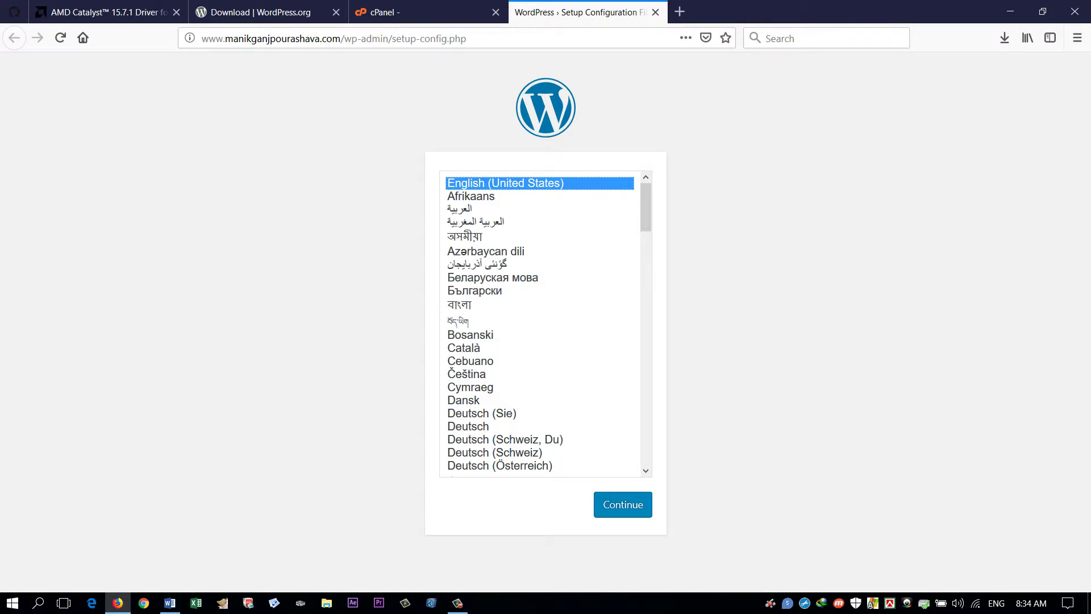
pyautogui.press('Return')
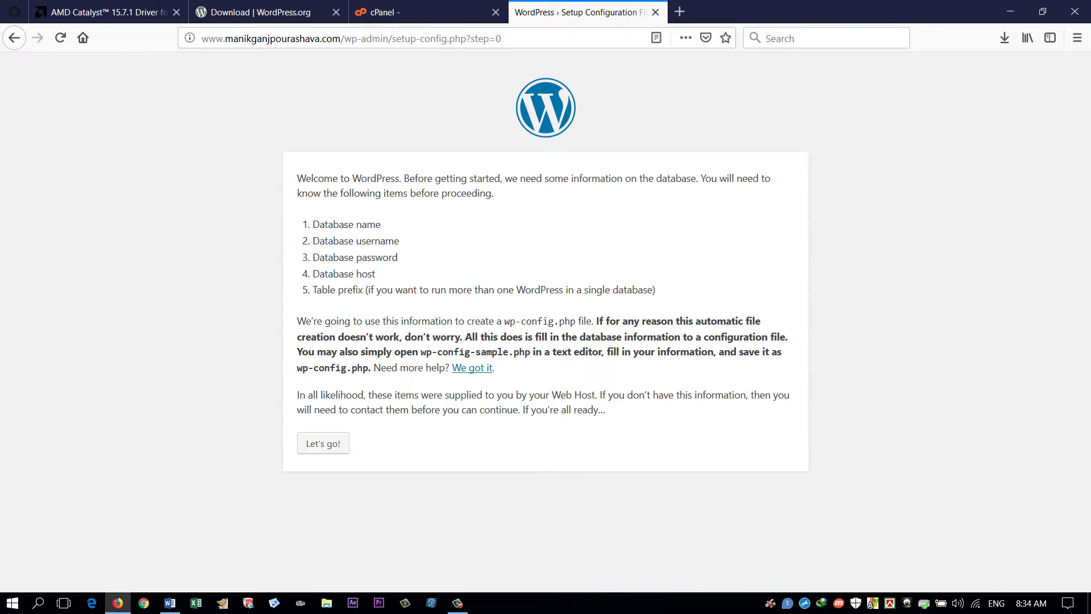
pyautogui.press('Return')
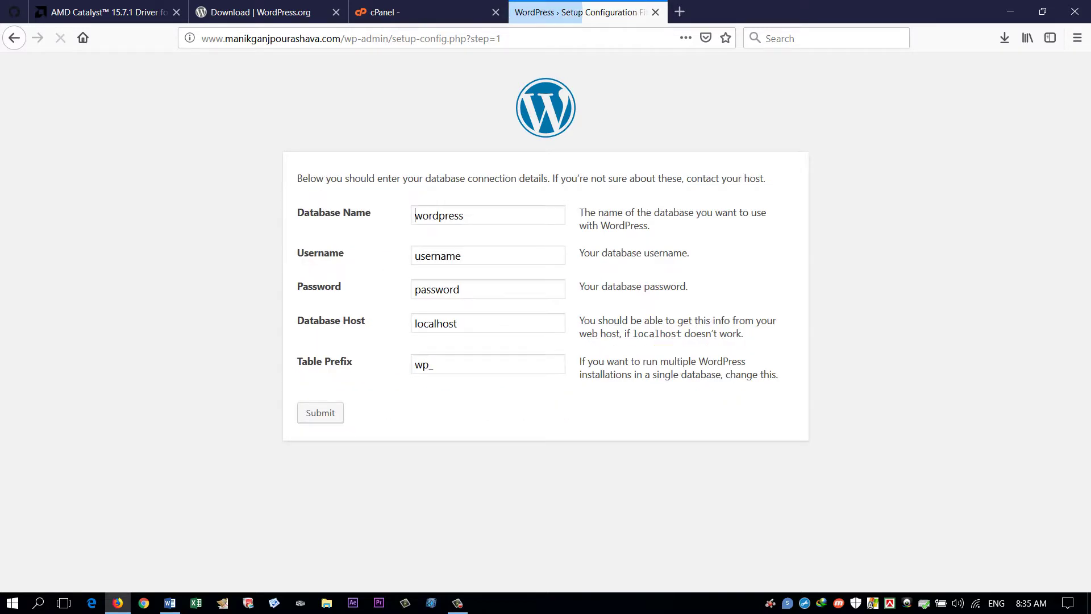
# Step: Enter manikpou_db as the database name and paste the database user's name from cPanel
pyautogui.hotkey('ctrl', 'a')
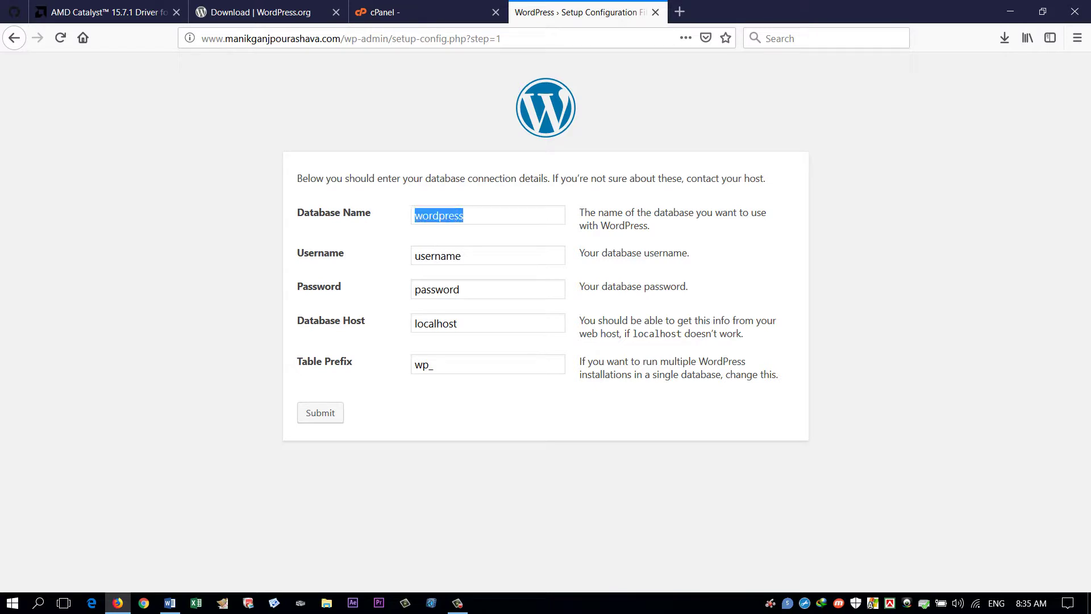
pyautogui.write('manikpou_db')
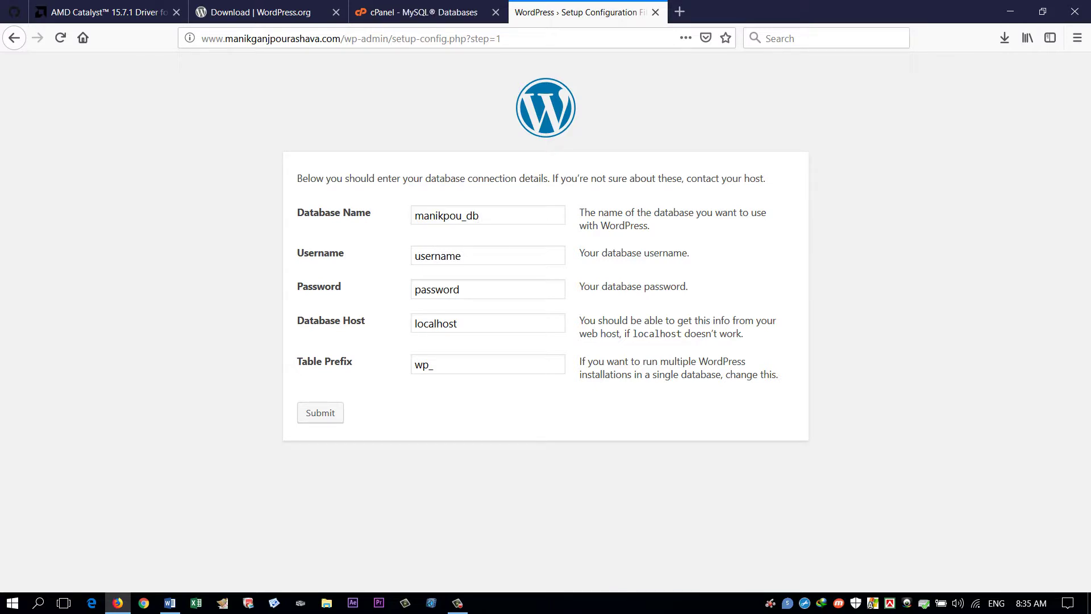
pyautogui.click(432, 12)
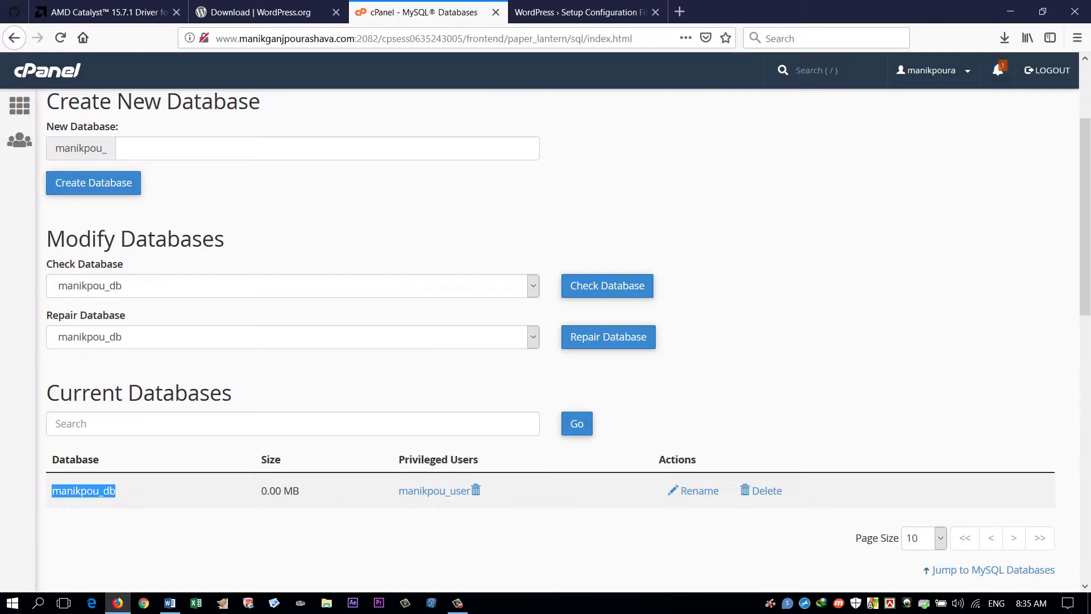
pyautogui.scroll(-10, 546, 341)
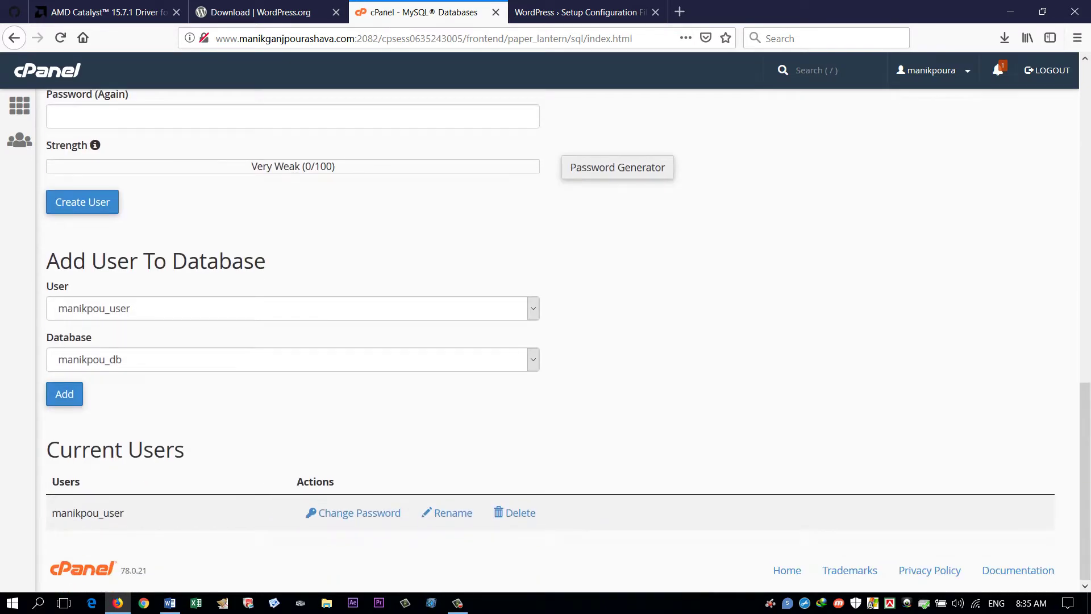
pyautogui.moveTo(125, 511); pyautogui.dragTo(97, 510)
pyautogui.click(586, 12)
pyautogui.moveTo(461, 256); pyautogui.dragTo(415, 255)
pyautogui.write('manikpou_user')
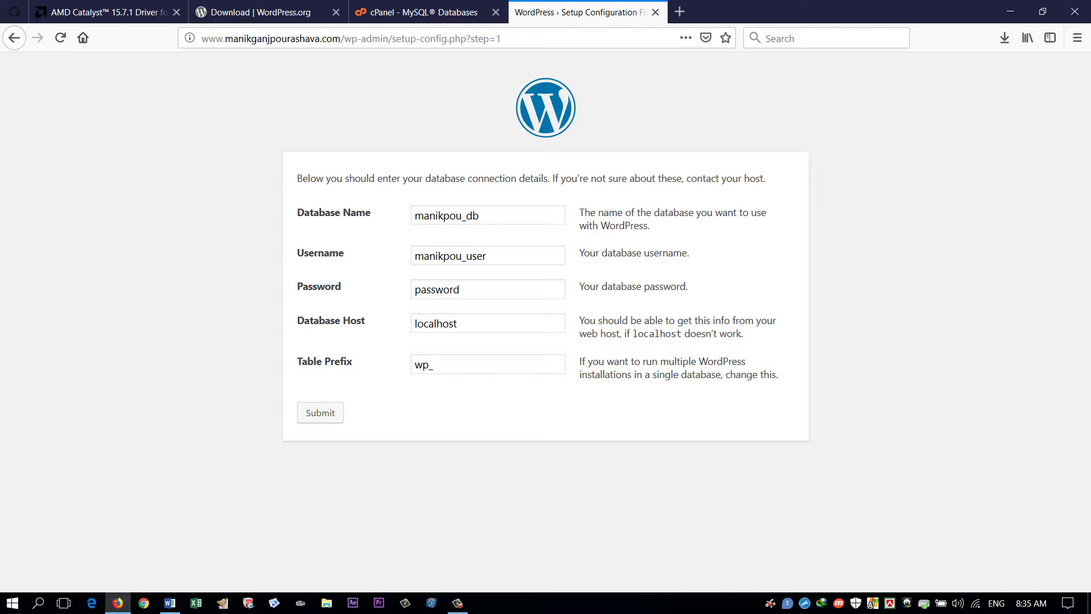
# Step: Enter the database user's password and submit the connection details
pyautogui.moveTo(460, 290); pyautogui.dragTo(414, 289)
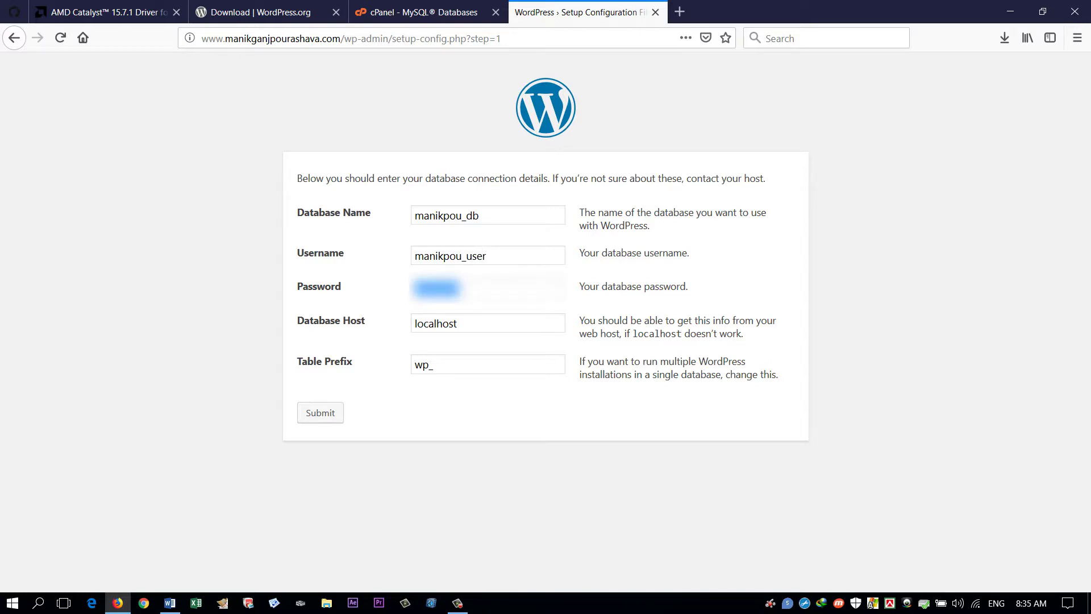
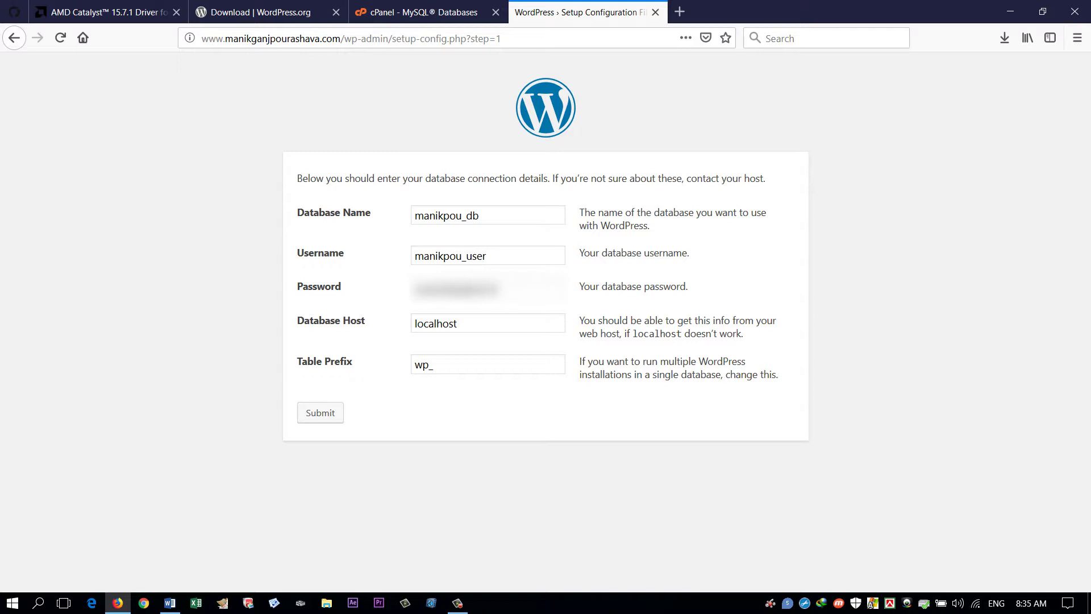
pyautogui.click(320, 412)
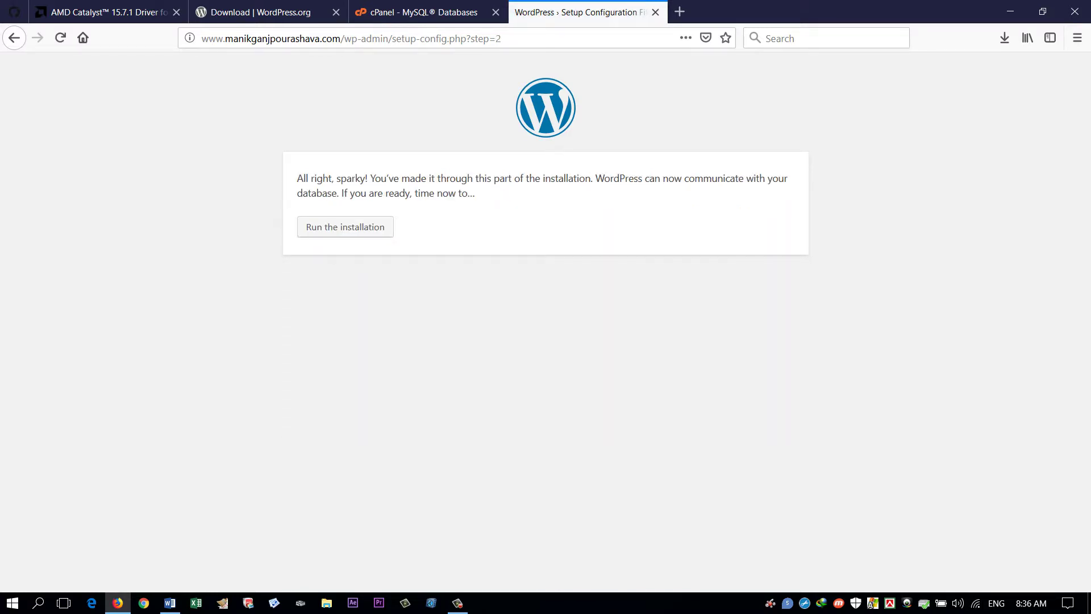
# Step: Start the WordPress installation with site title 'Manikganj Pourashava' and enter the admin username
pyautogui.click(345, 226)
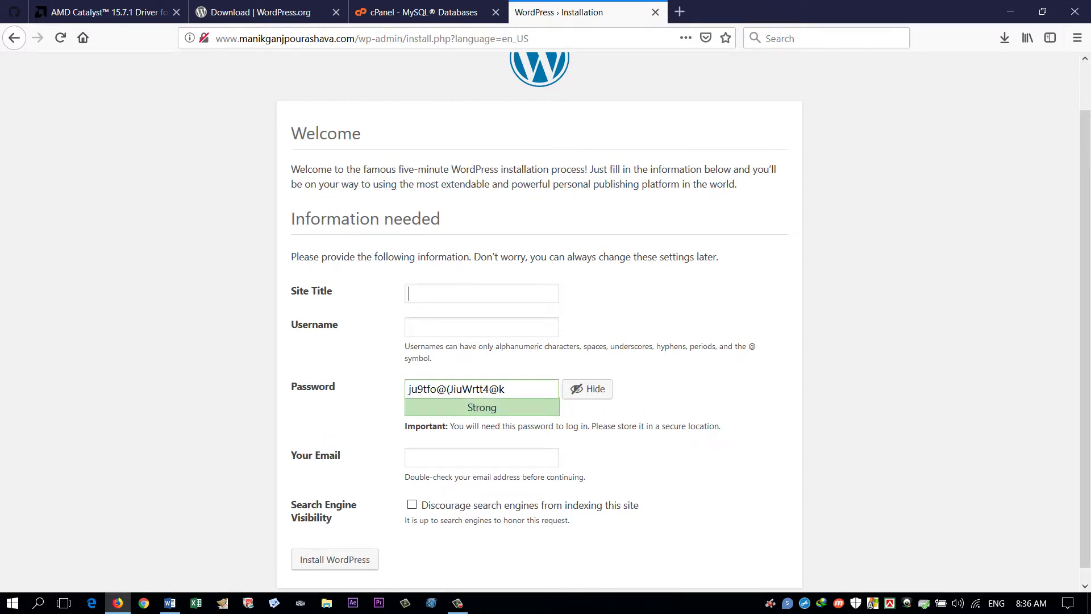
pyautogui.write('M')
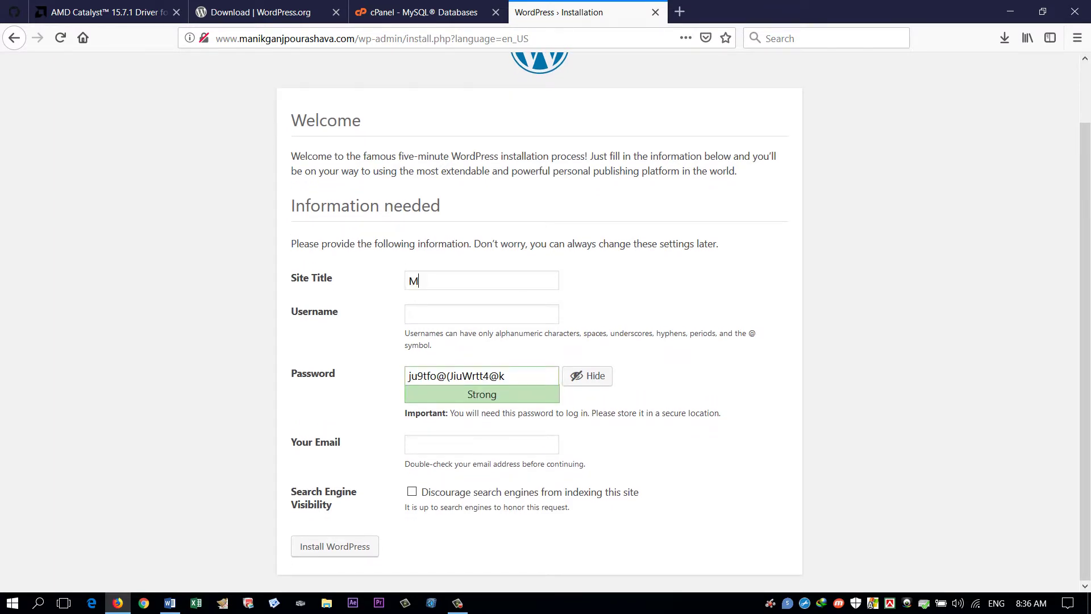
pyautogui.write('anikganj Pourashava')
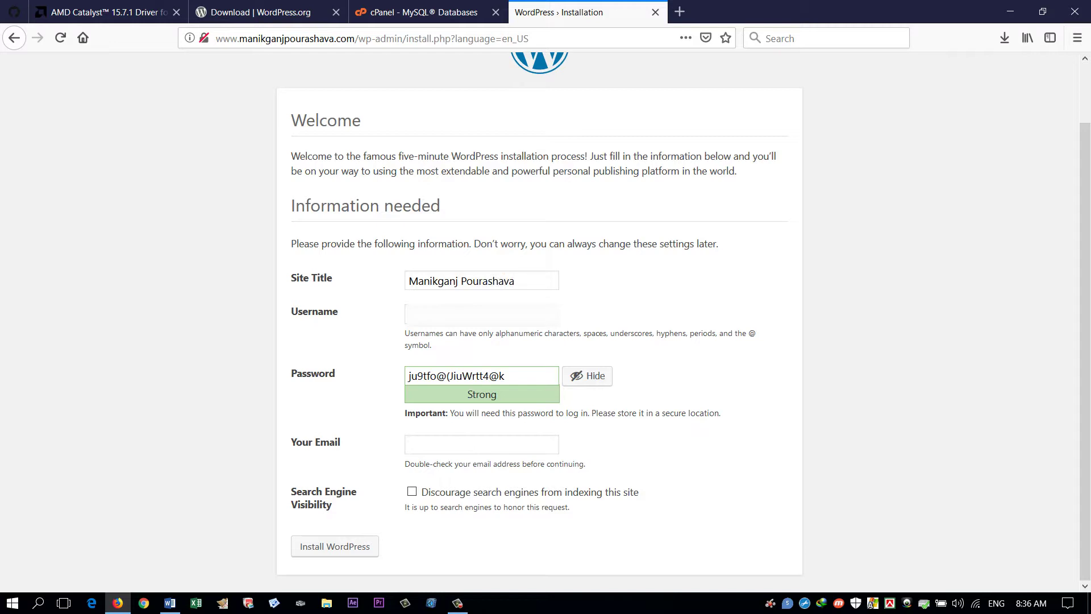
pyautogui.press('Tab')
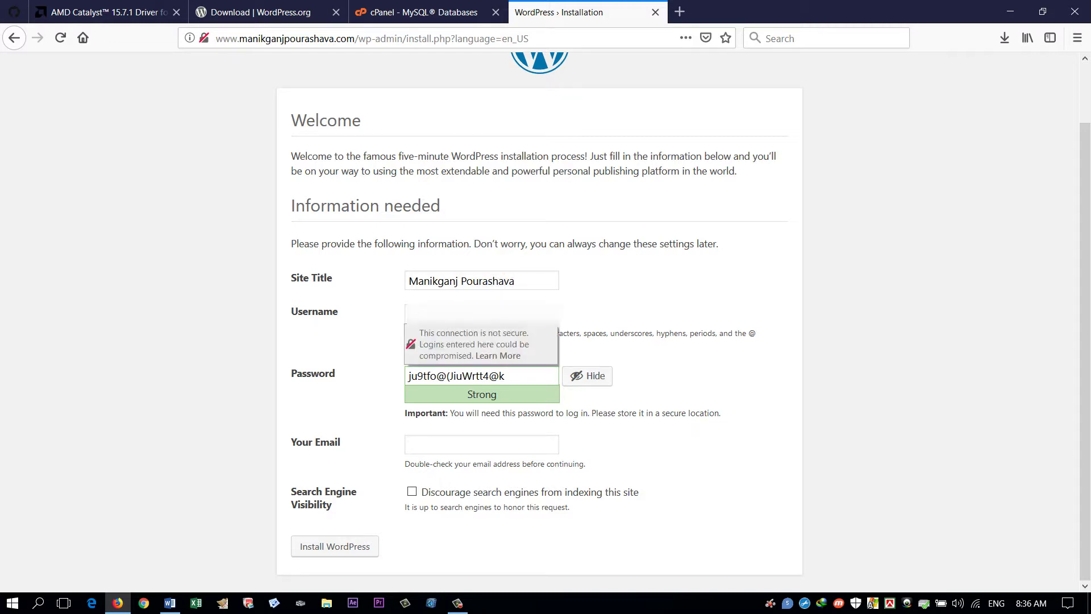
pyautogui.write('manikganj')
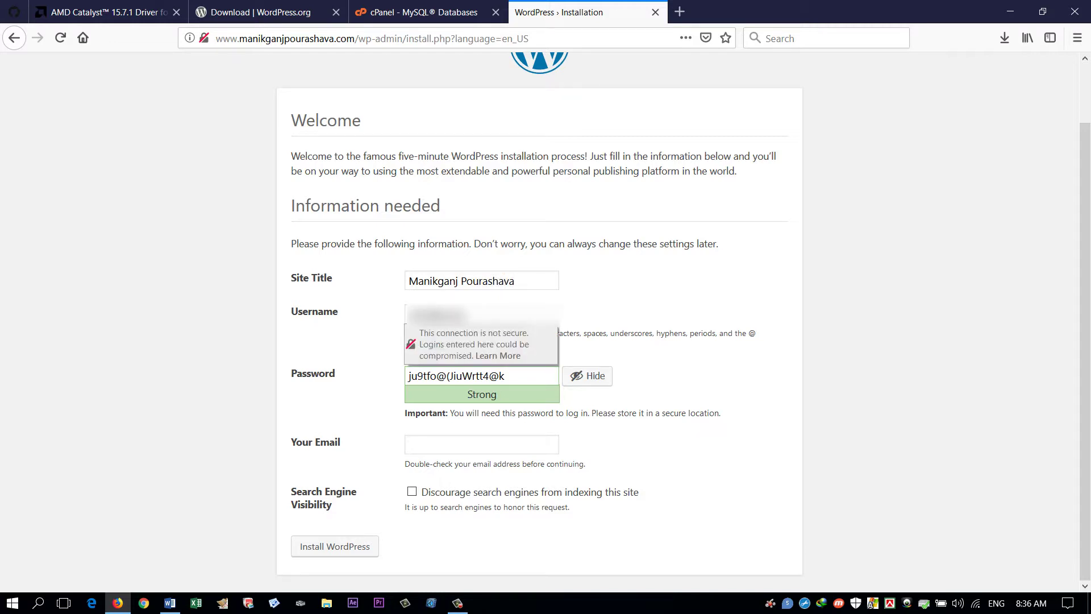
pyautogui.press('Tab')
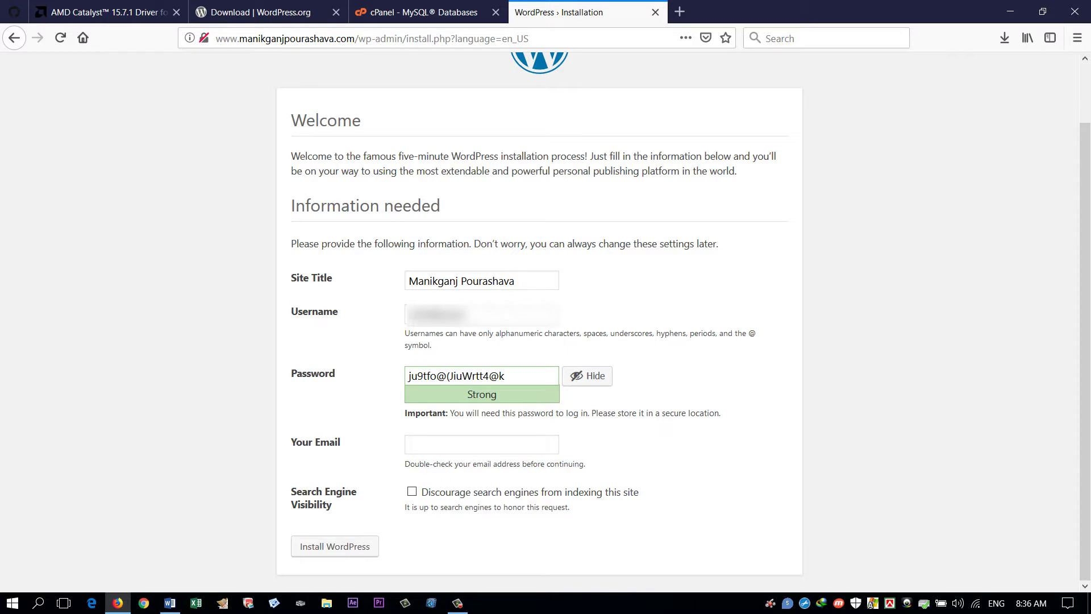
# Step: Replace the generated password, enter the admin e-mail, discourage search engines, and install WordPress
pyautogui.hotkey('ctrl', 'a')
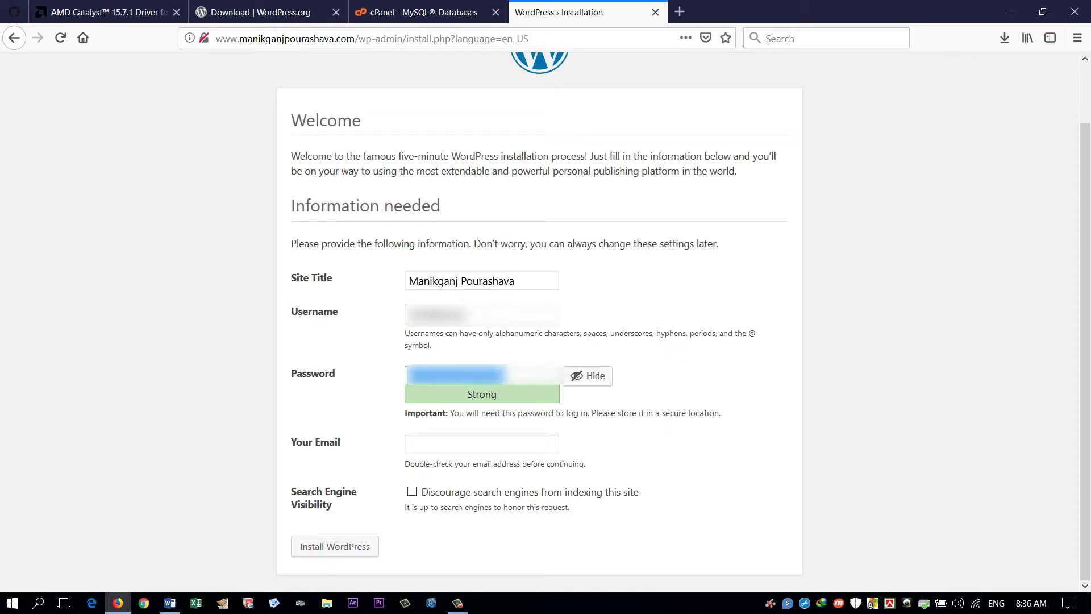
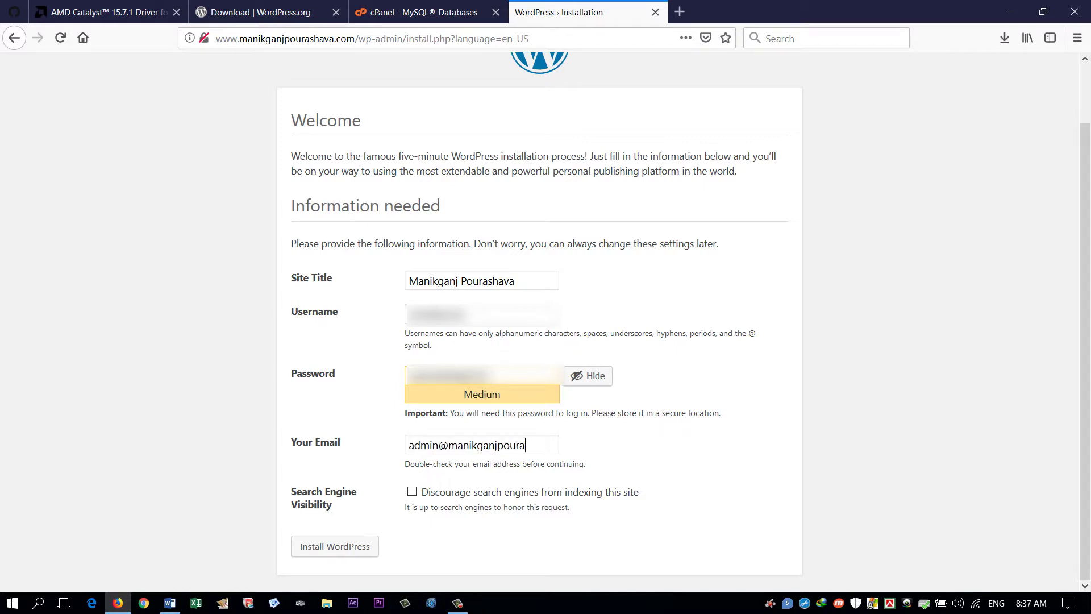
pyautogui.press('Tab')
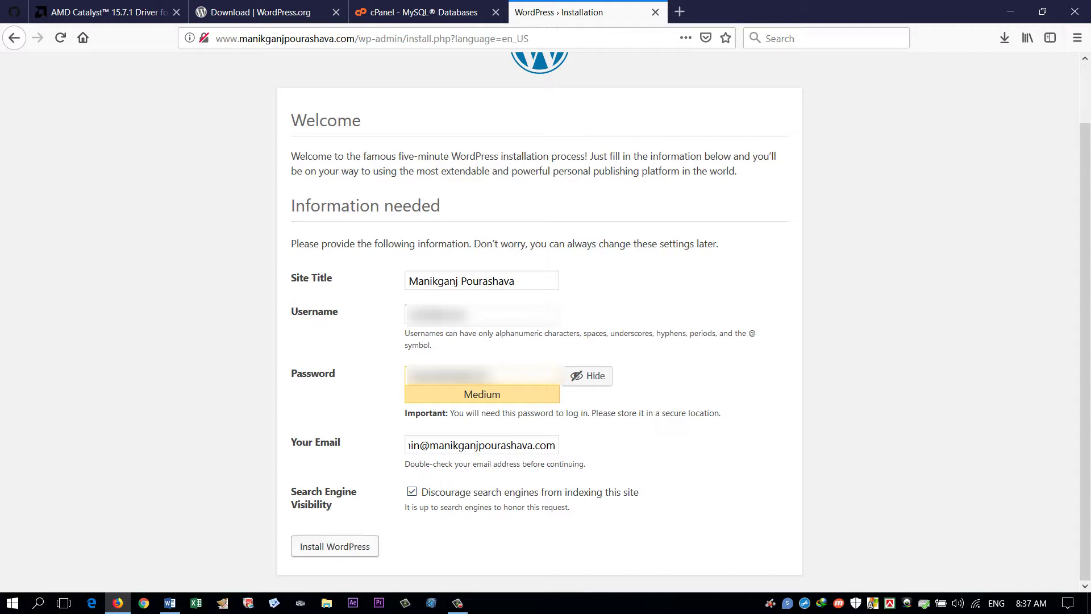
pyautogui.press('Return')
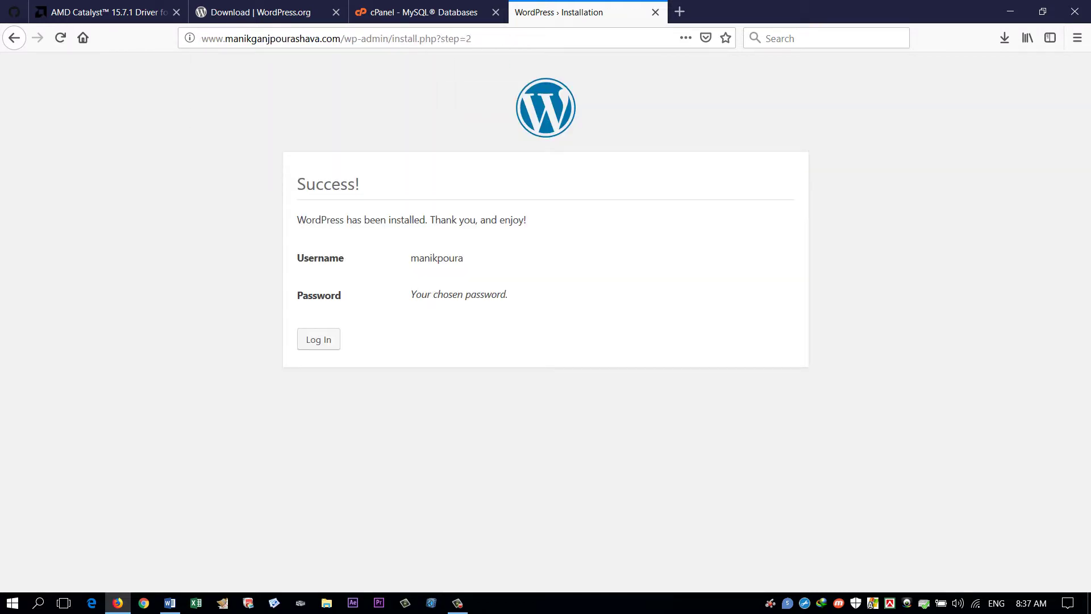
# Step: Log in from the Success page with the new admin username and password to reach the Dashboard
pyautogui.moveTo(297, 184); pyautogui.dragTo(360, 184)
pyautogui.click(318, 339)
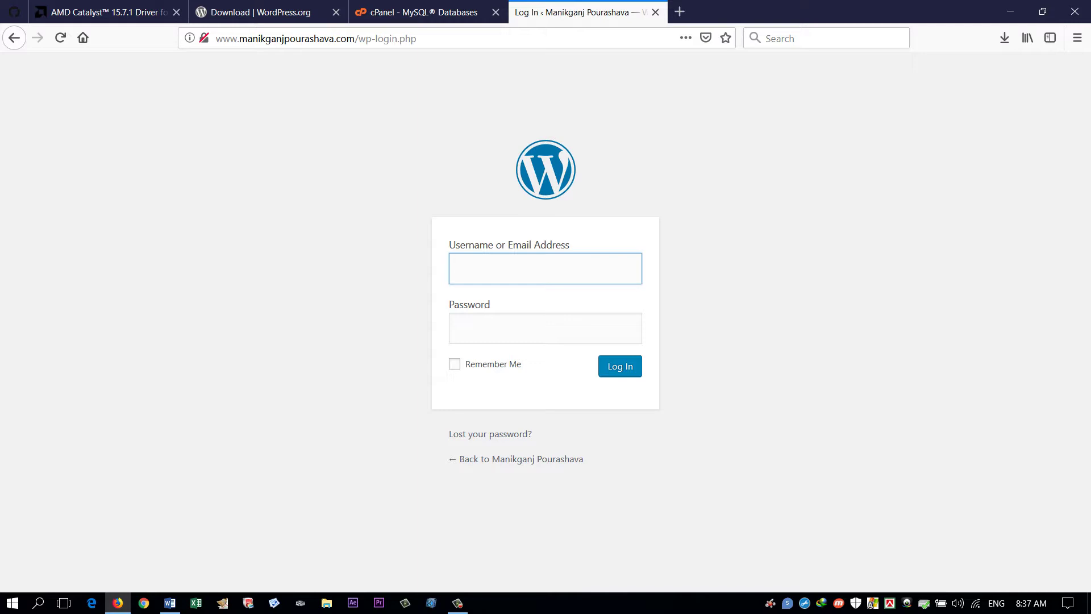
pyautogui.write('mani')
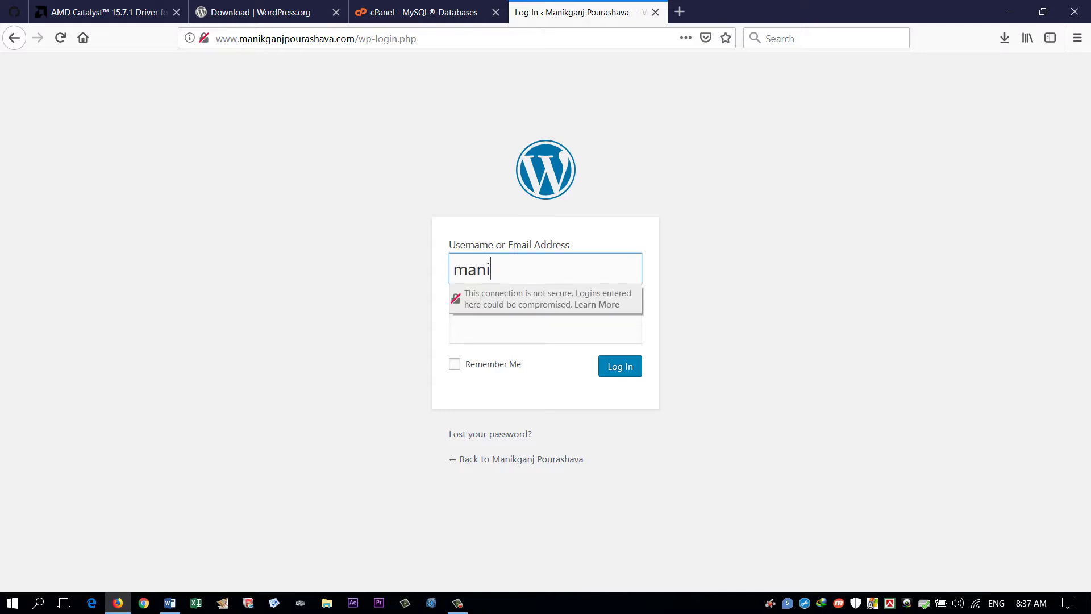
pyautogui.write('kpoura')
pyautogui.press('Tab')
pyautogui.write('•••••••••••••••')
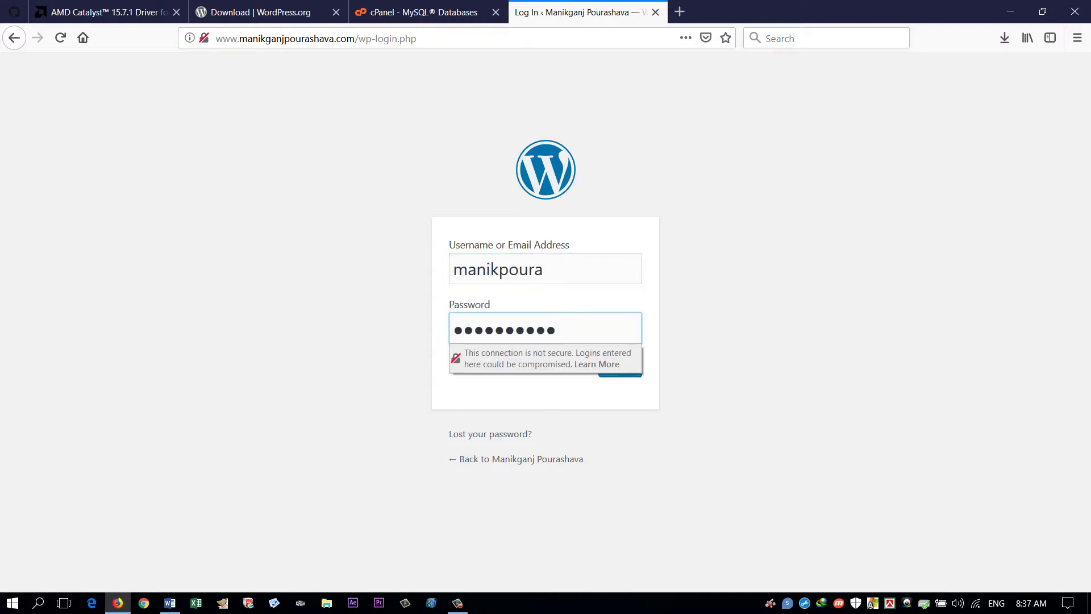
pyautogui.press('Return')
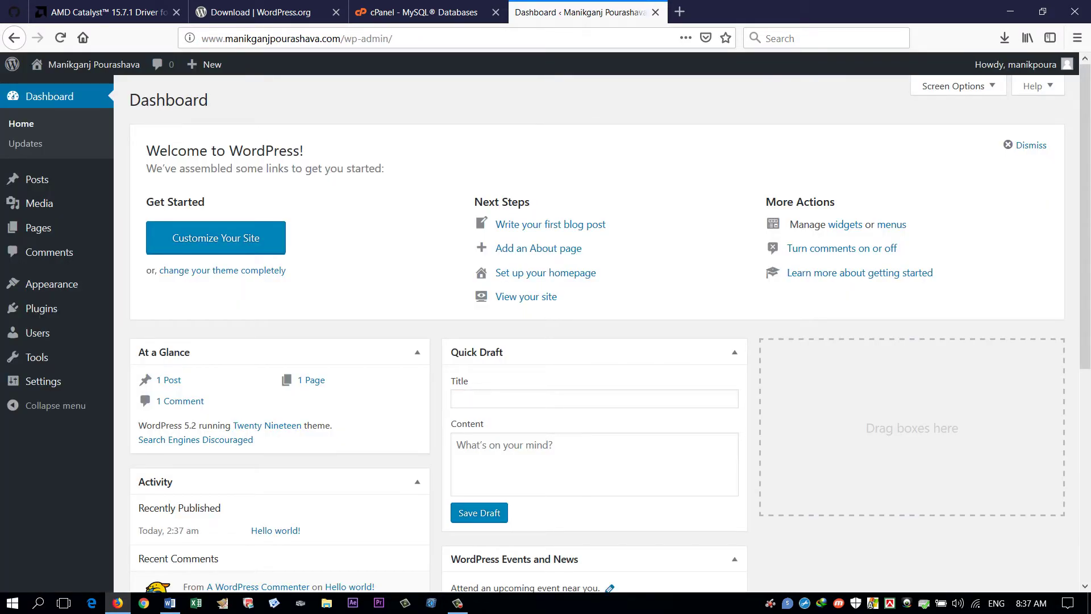
pyautogui.click(953, 86)
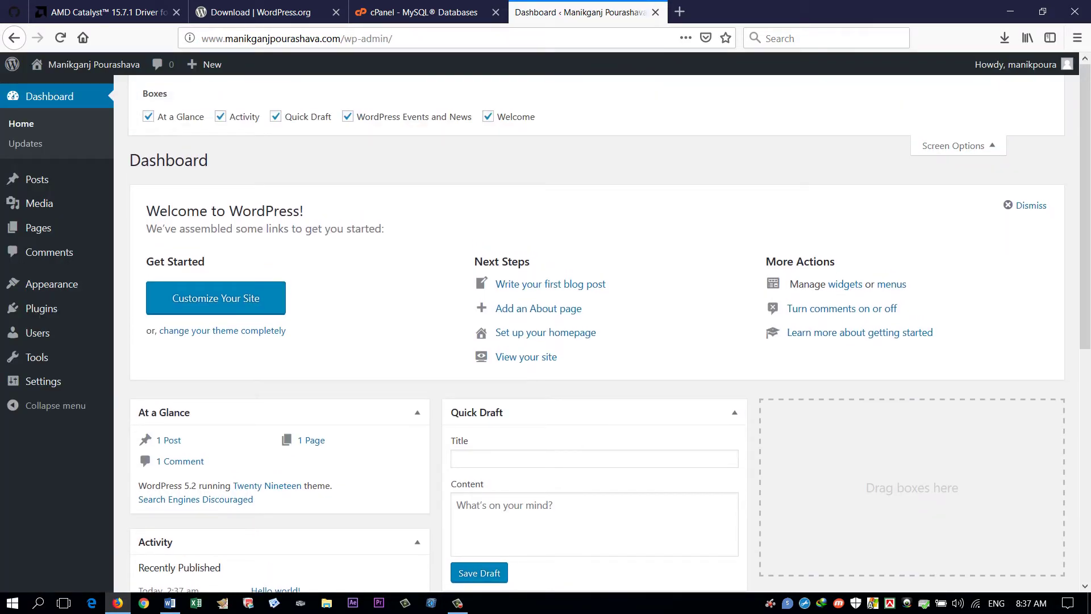
# Step: Hide the Activity and WordPress Events and News boxes via Screen Options, keeping the Welcome panel
pyautogui.click(220, 117)
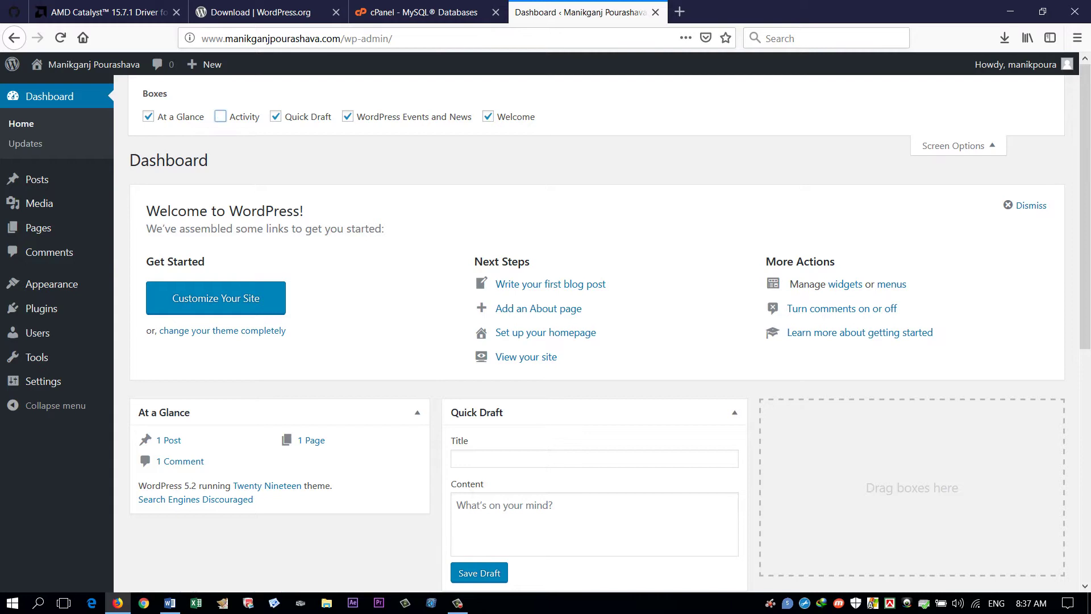
pyautogui.click(487, 116)
pyautogui.click(488, 117)
pyautogui.click(347, 116)
pyautogui.click(960, 146)
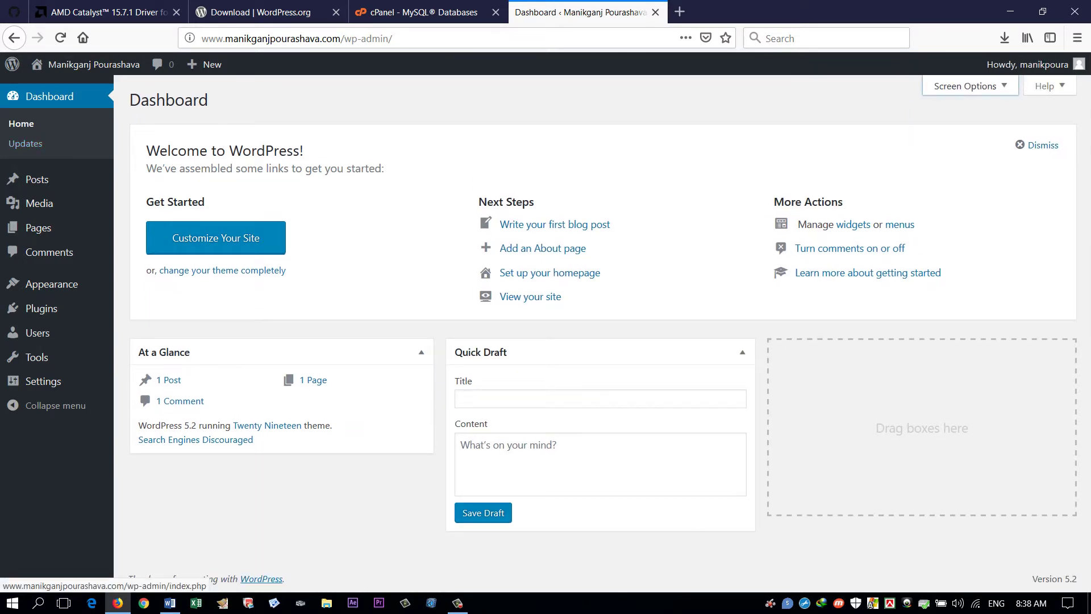
# Step: Open the live Manikganj Pourashava site in a new tab and switch to it
pyautogui.moveTo(85, 64)
pyautogui.rightClick(45, 91)
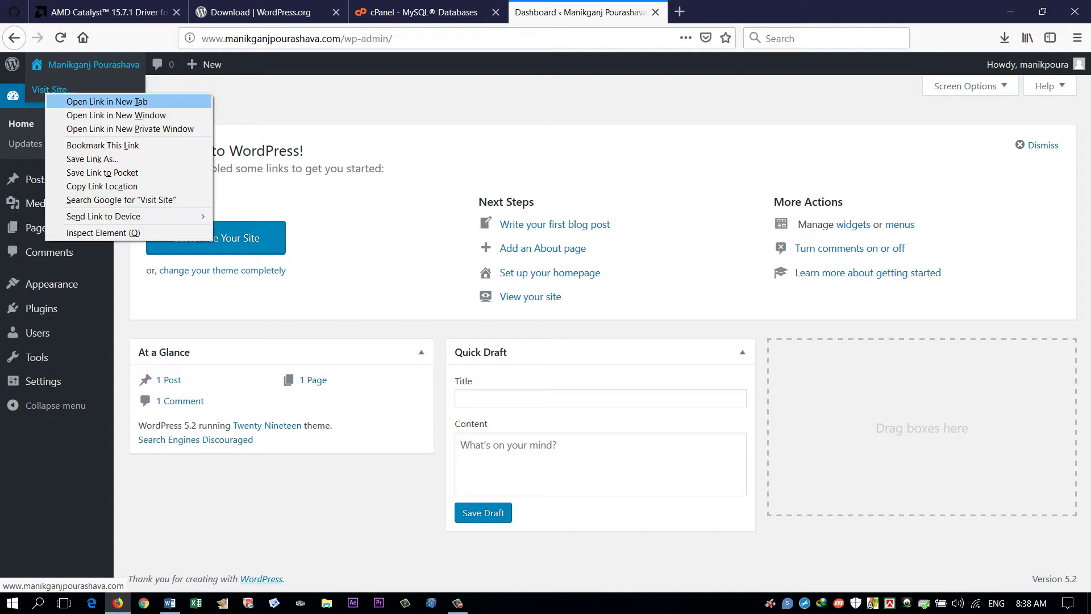
pyautogui.click(86, 100)
pyautogui.hotkey('ctrl', 'Tab')
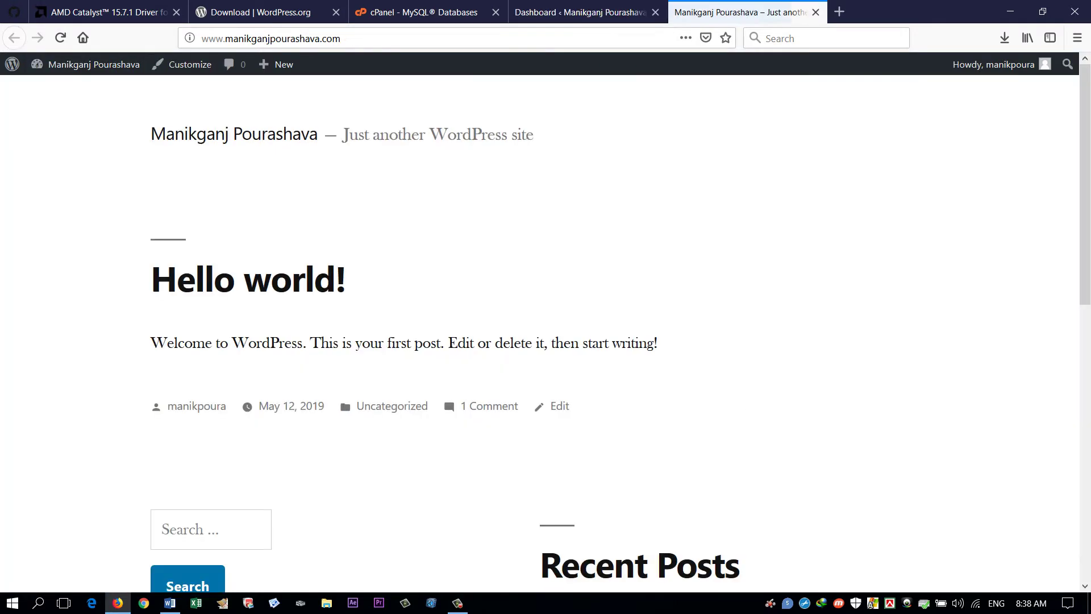
pyautogui.moveTo(276, 64)
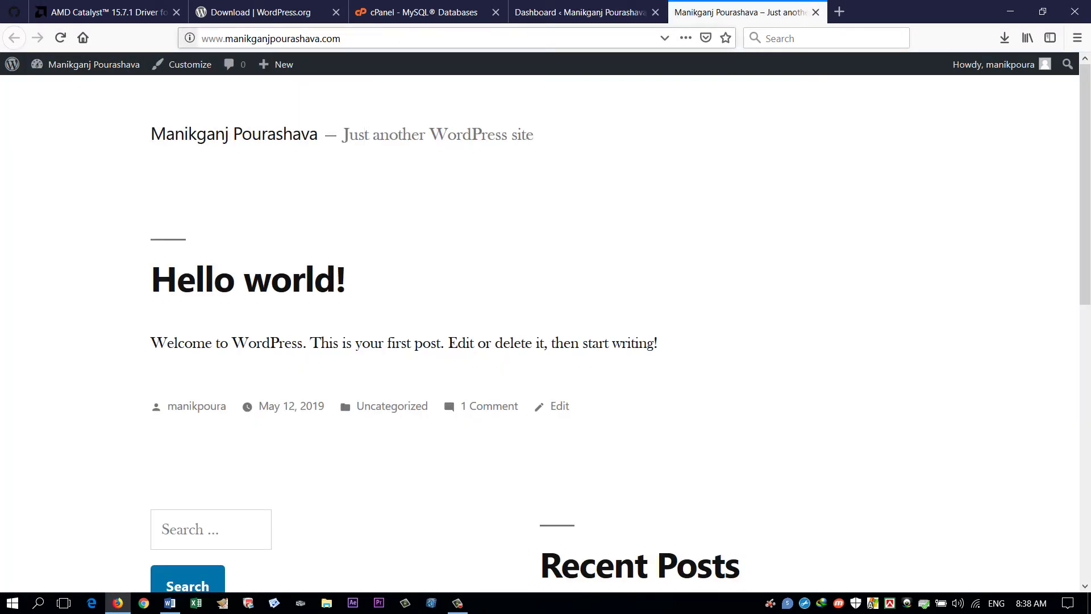